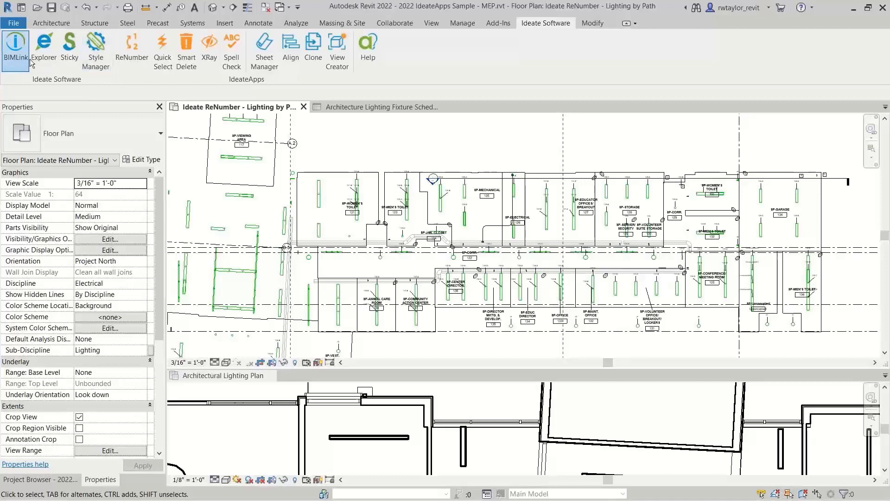
Start a new BIMLink link from the sample library's Lighting_Fixture_Types-AK definition, found by searching for "ak".
click(16, 49)
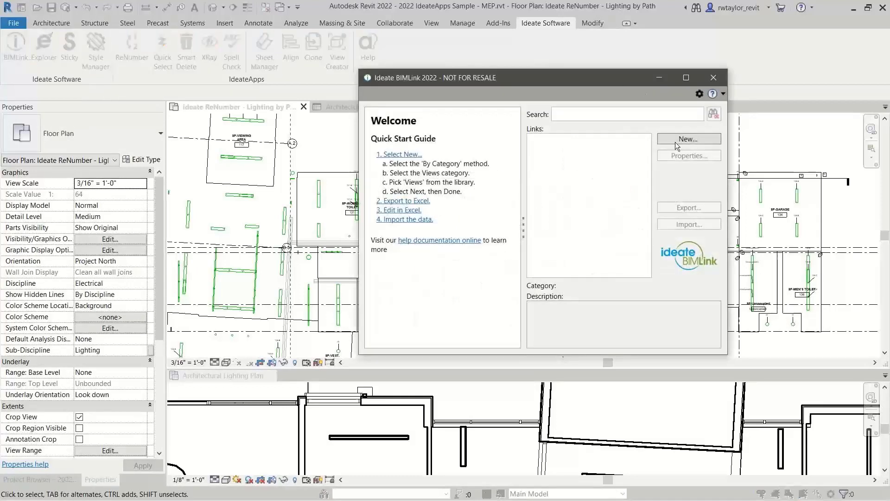
click(678, 139)
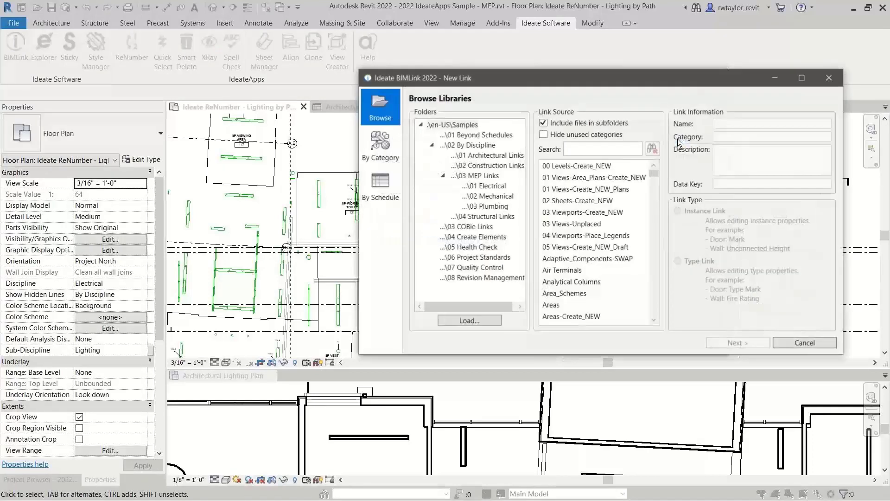
click(598, 148)
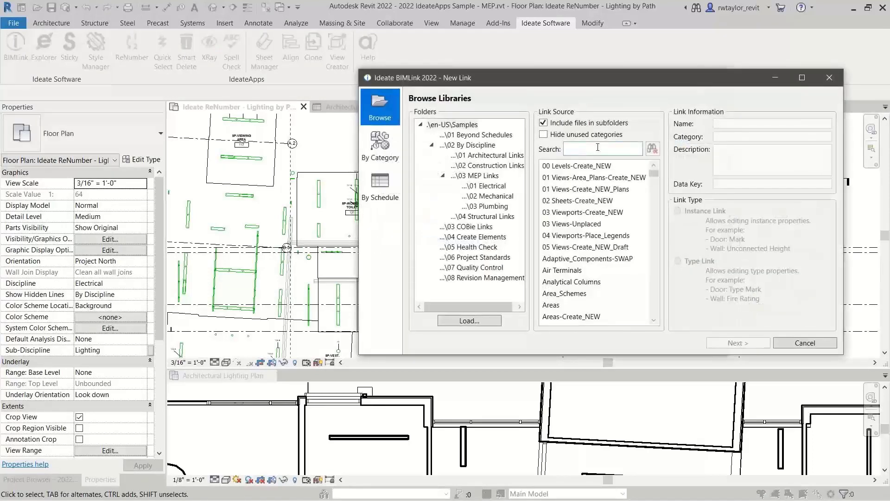
text(ak)
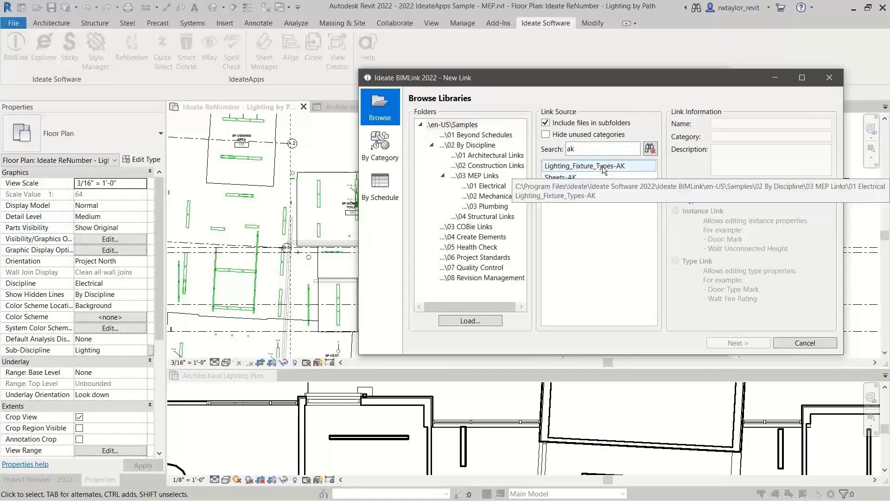
click(603, 167)
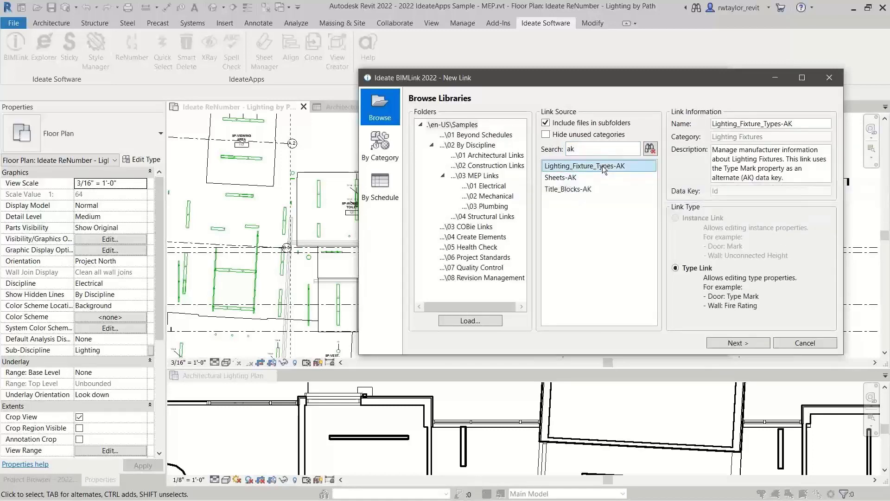
click(739, 342)
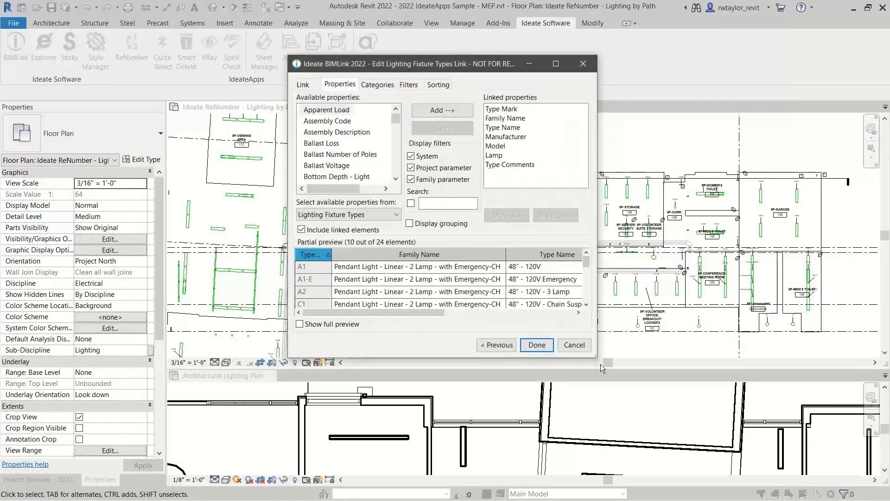
Set Type Mark as the link's data key, exclude linked elements, and finish the link definition.
drag(653, 374, 823, 397)
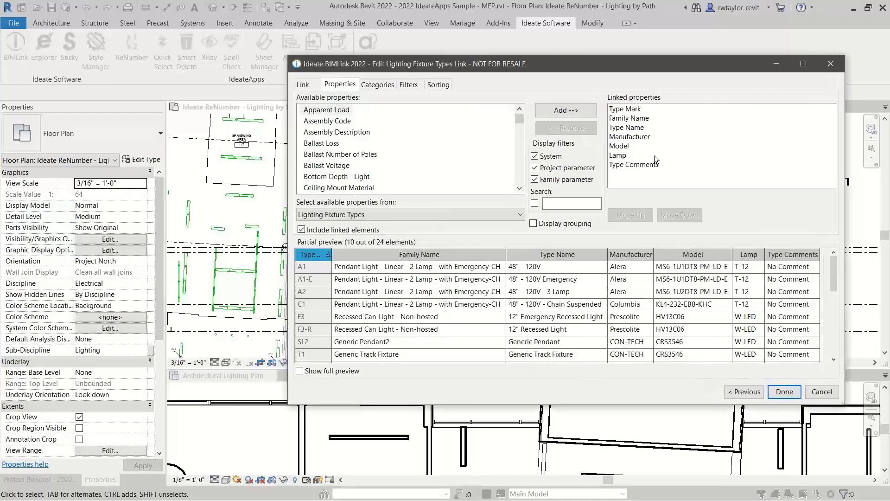
click(634, 109)
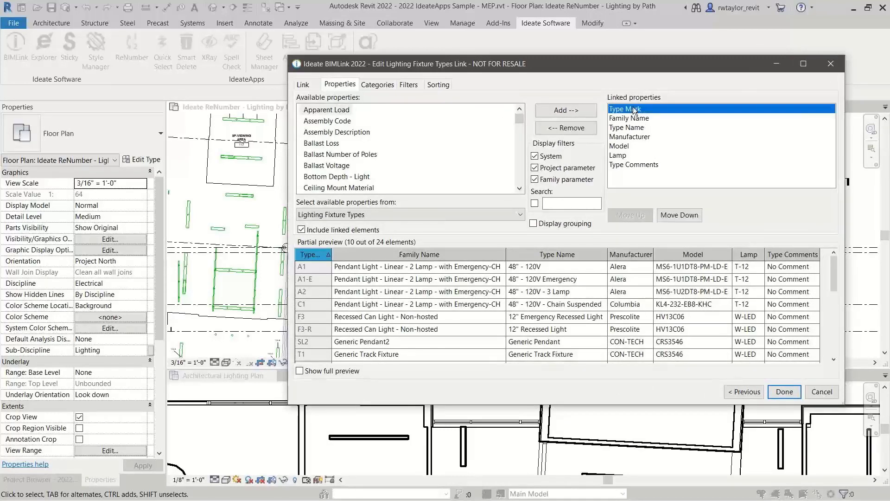
right_click(633, 109)
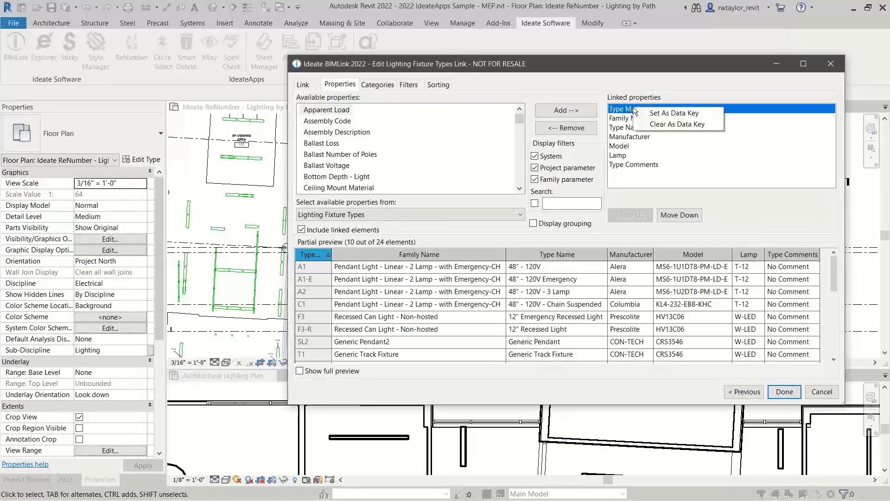
click(670, 114)
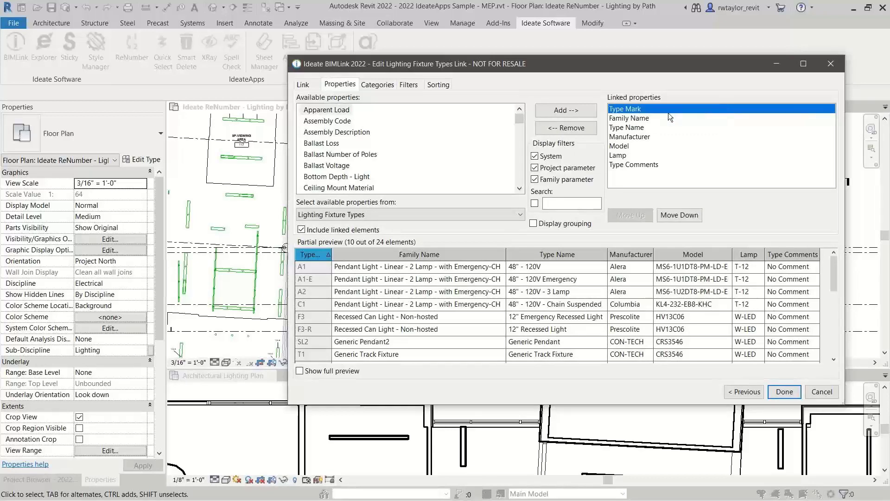
click(318, 255)
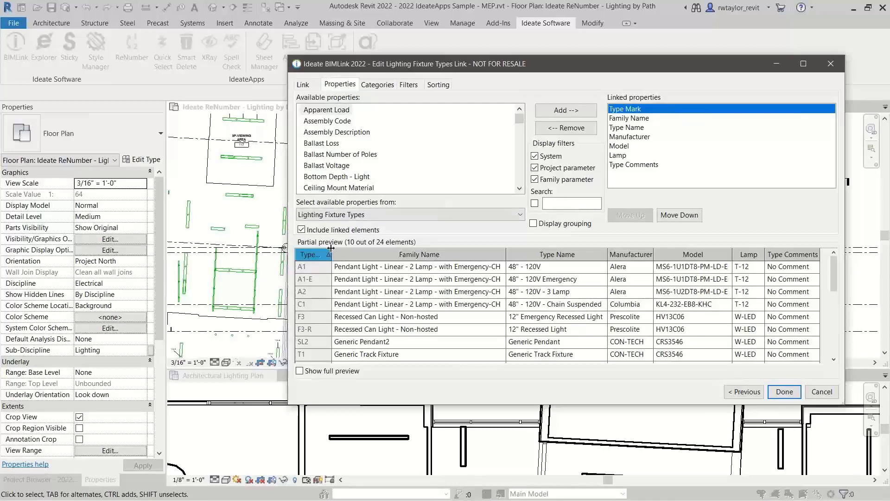
click(301, 230)
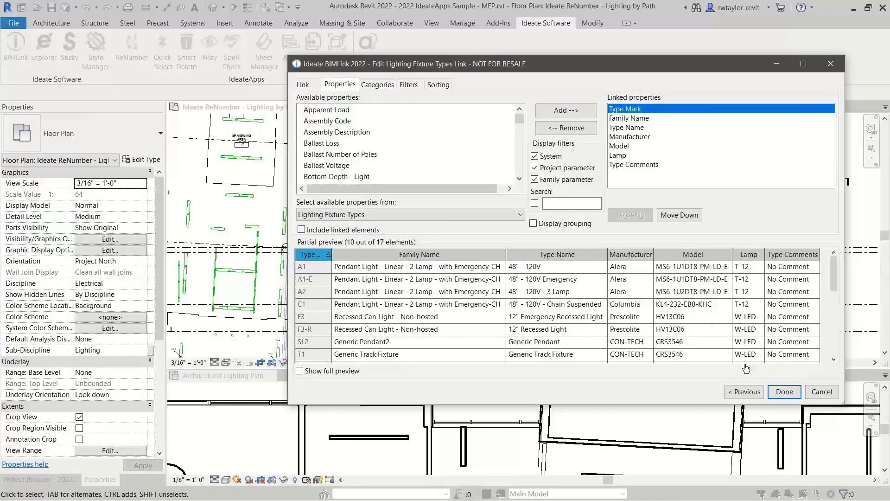
click(785, 392)
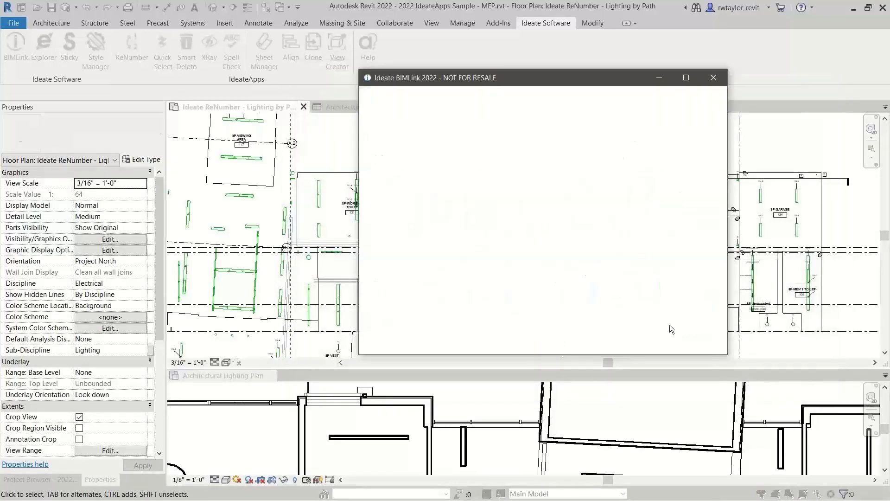
Export the lighting fixture link to Lighting_Fixture_Types-AK.xlsx, overwriting the existing worksheet, and view the exported workbook before closing BIMLink.
click(676, 208)
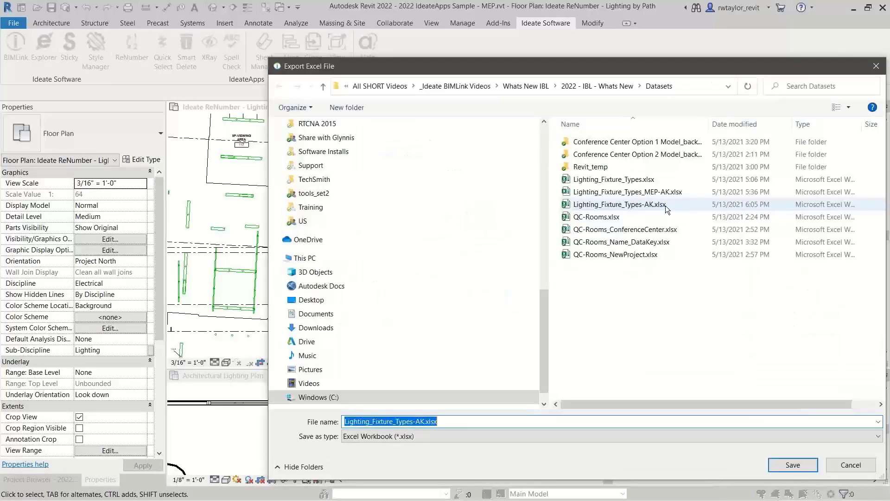
click(773, 465)
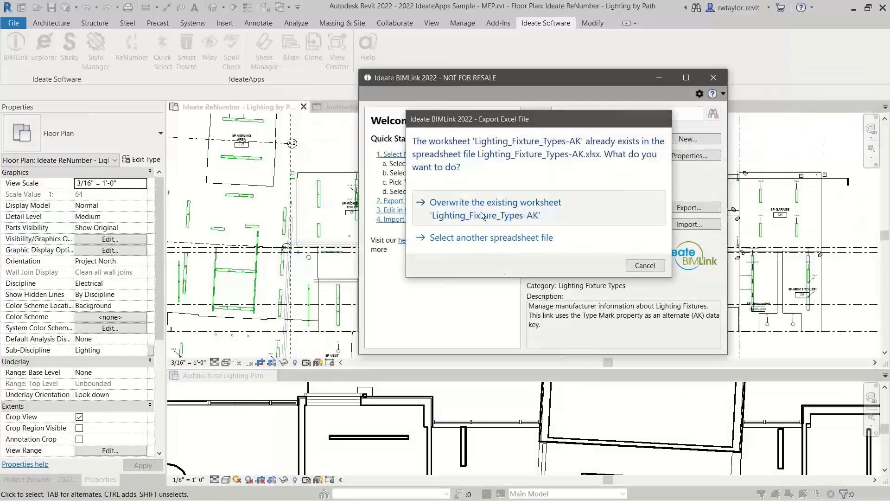
click(483, 214)
click(594, 239)
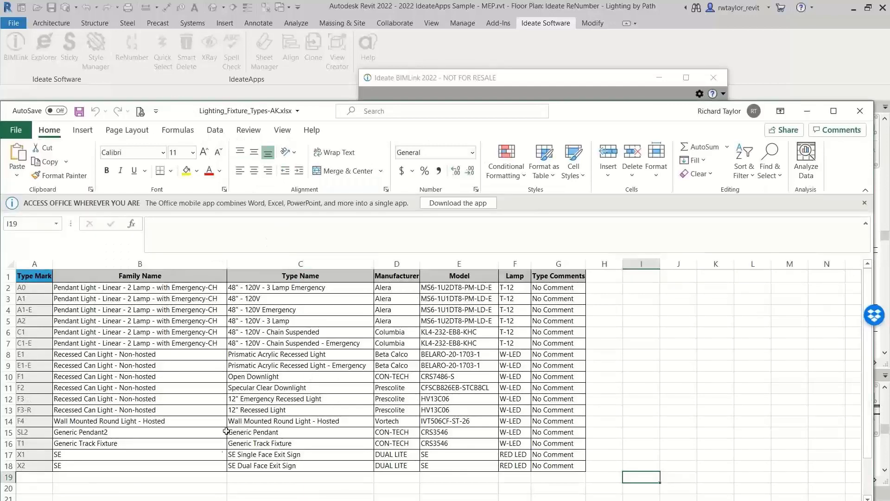
click(860, 113)
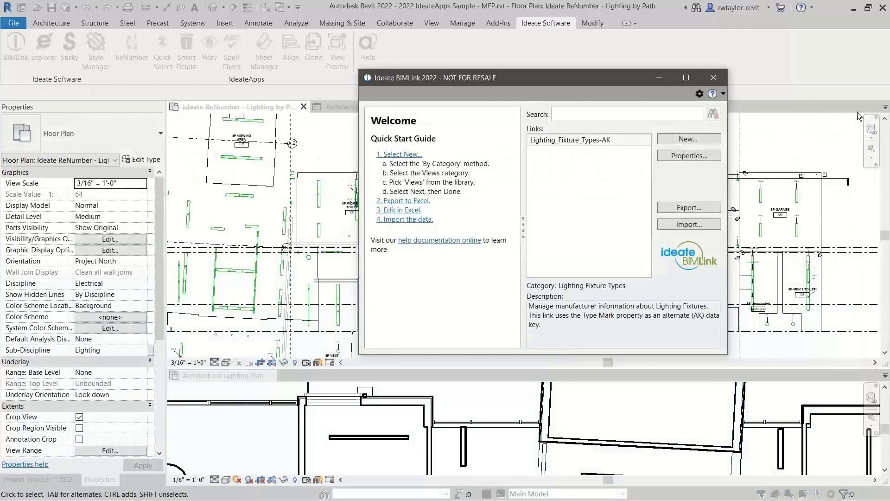
click(719, 78)
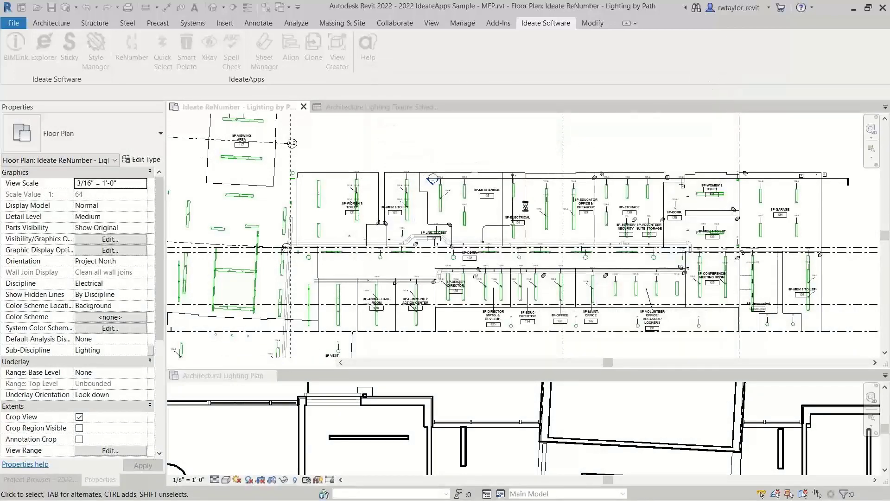
Examine the type marks in the Architecture Lighting Fixture Schedule and a linear fixture in the Architectural Lighting Plan.
click(403, 107)
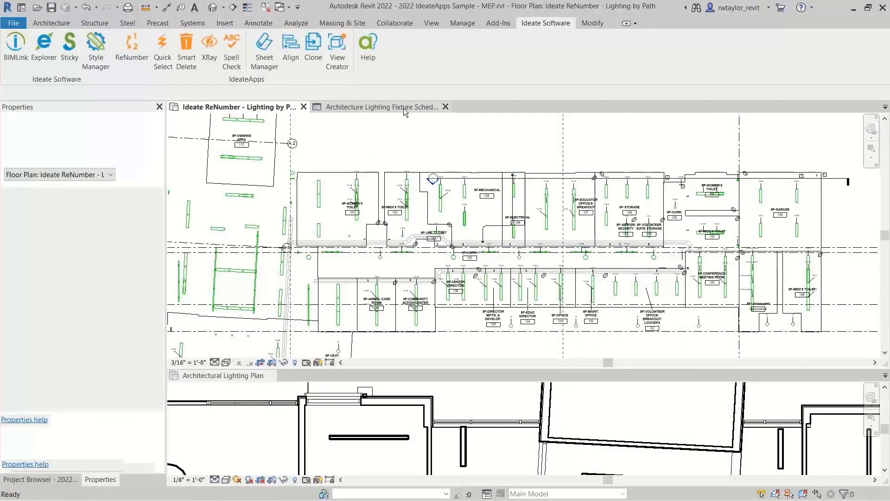
drag(447, 369, 453, 237)
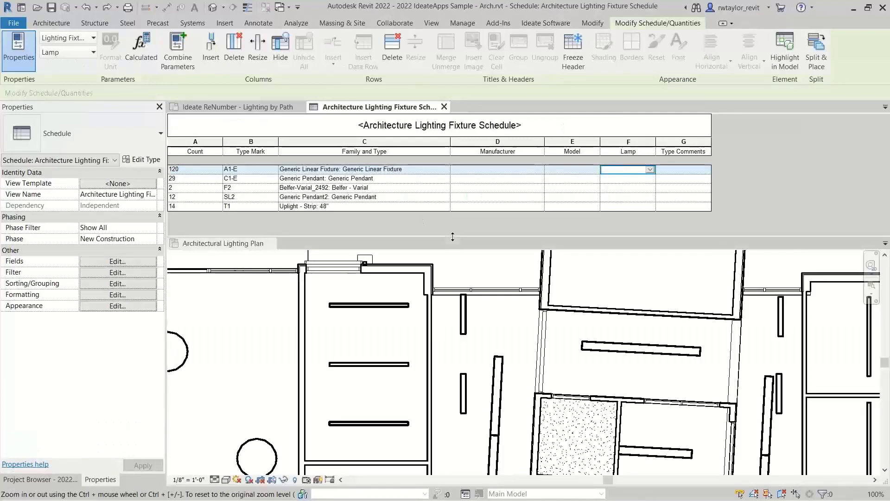
click(255, 168)
click(247, 180)
click(248, 188)
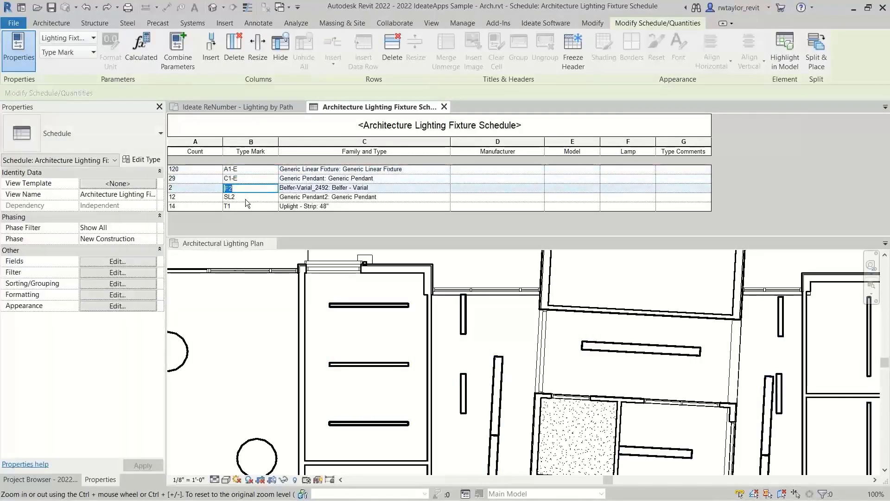
click(246, 200)
click(243, 206)
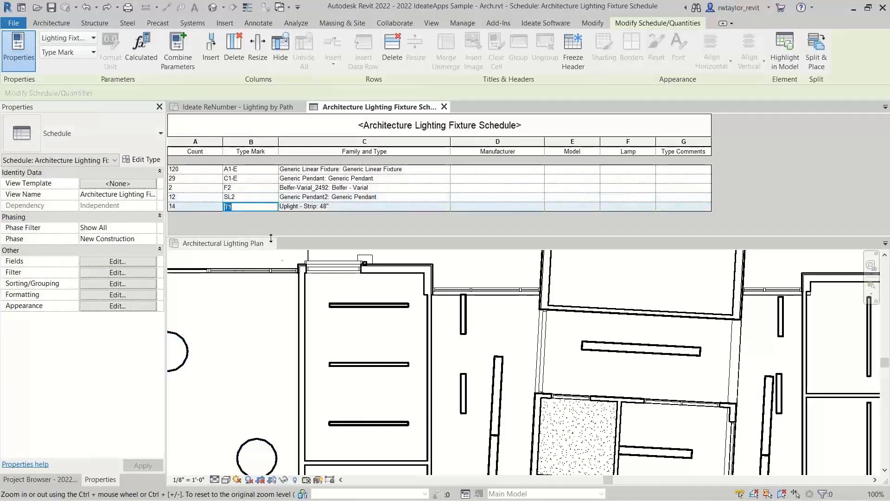
click(358, 307)
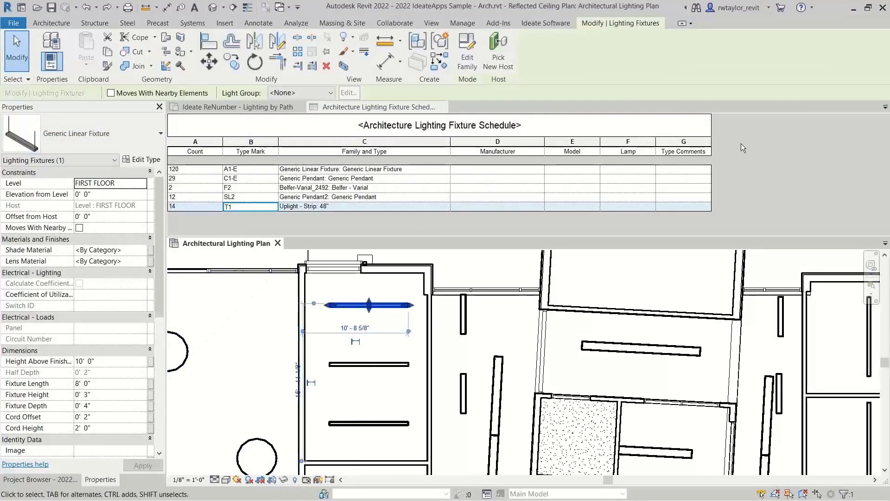
Import Lighting_Fixture_Types_MEP-AK.xlsx into the architectural model through the Lighting_Fixture_Types-AK link, and close BIMLink.
click(533, 27)
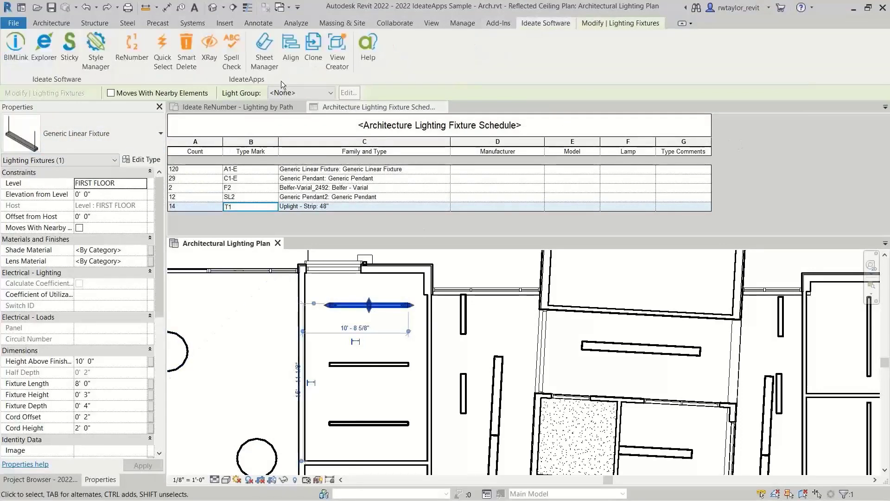
click(15, 46)
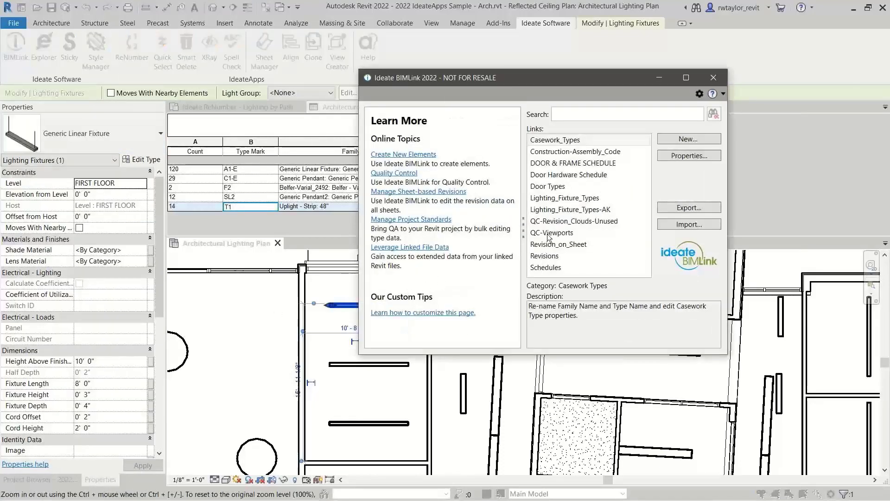
click(571, 209)
click(680, 224)
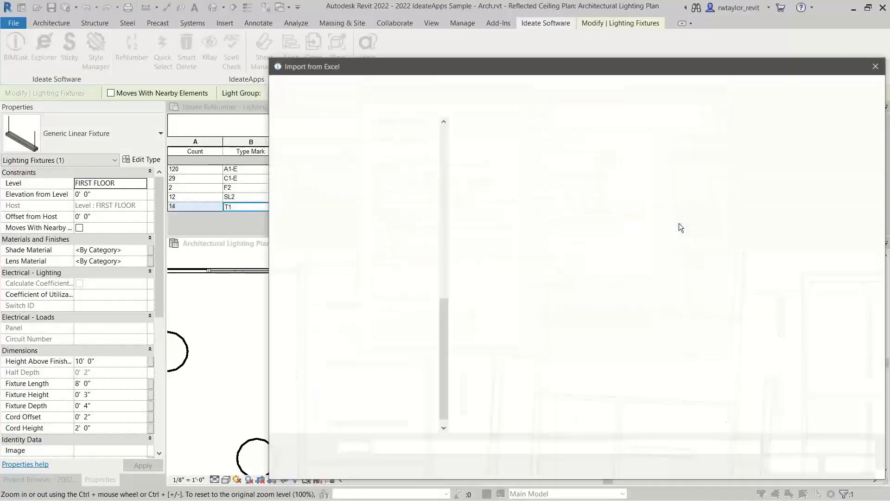
click(551, 195)
click(781, 468)
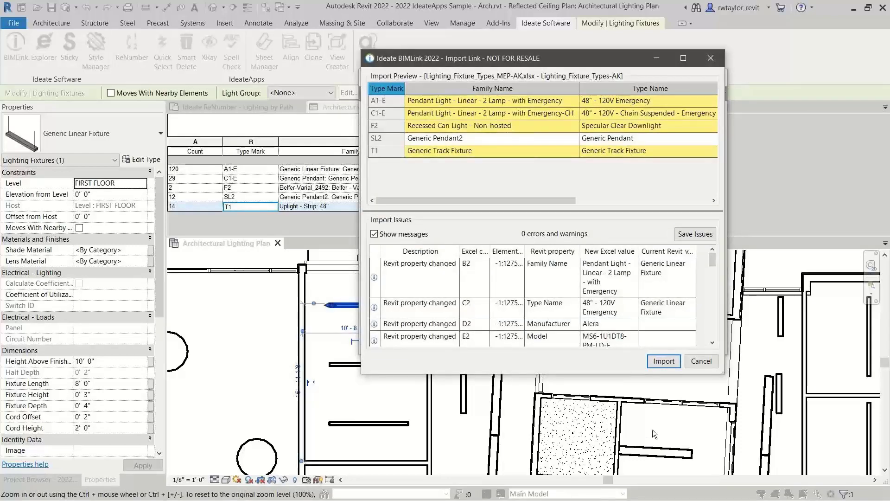
mouse_move(608, 375)
mouse_down()
mouse_move(607, 462)
mouse_move(607, 374)
mouse_up()
drag(508, 60, 485, 169)
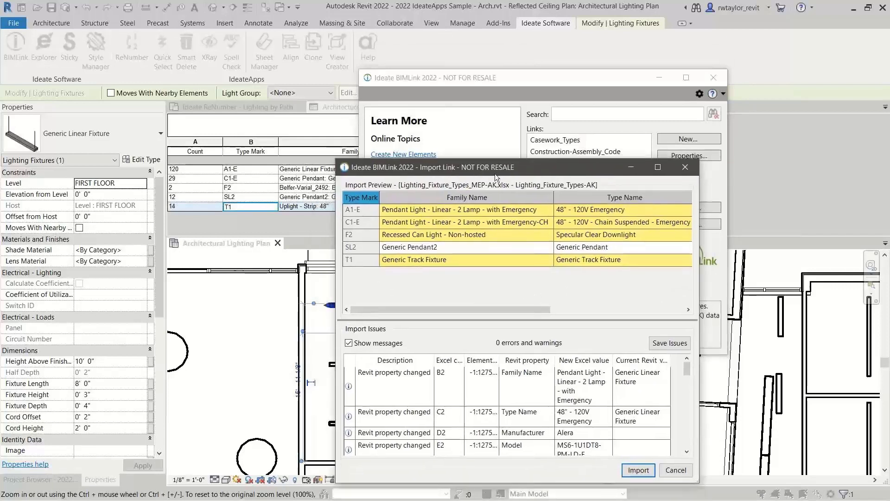
click(628, 469)
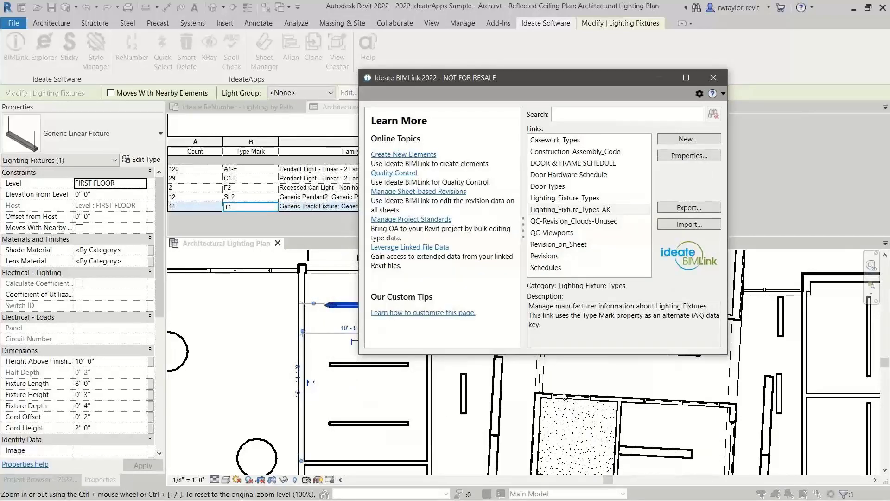
click(715, 78)
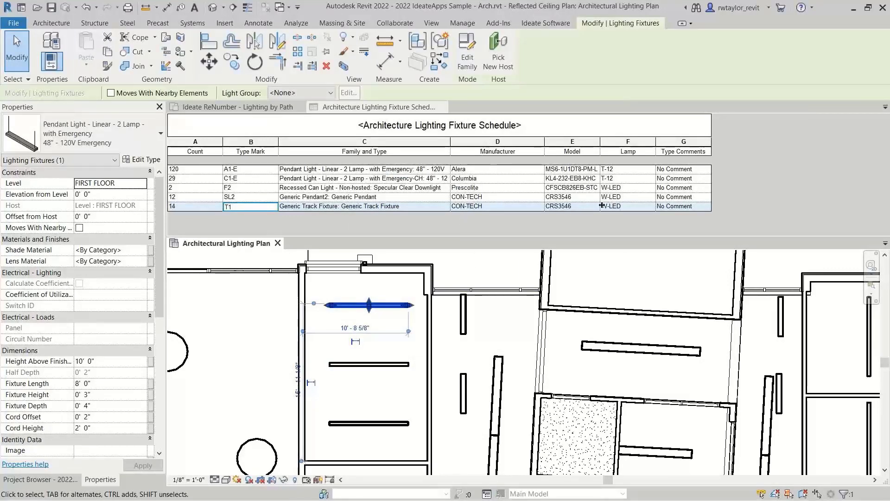
Change the Panel Type of the door beside the partition wall in the 3D view to a glazed panel.
click(387, 363)
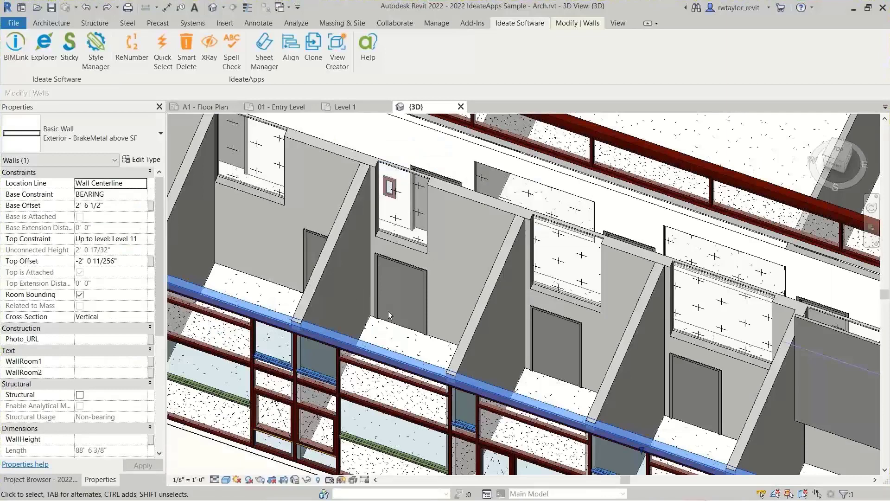
click(384, 317)
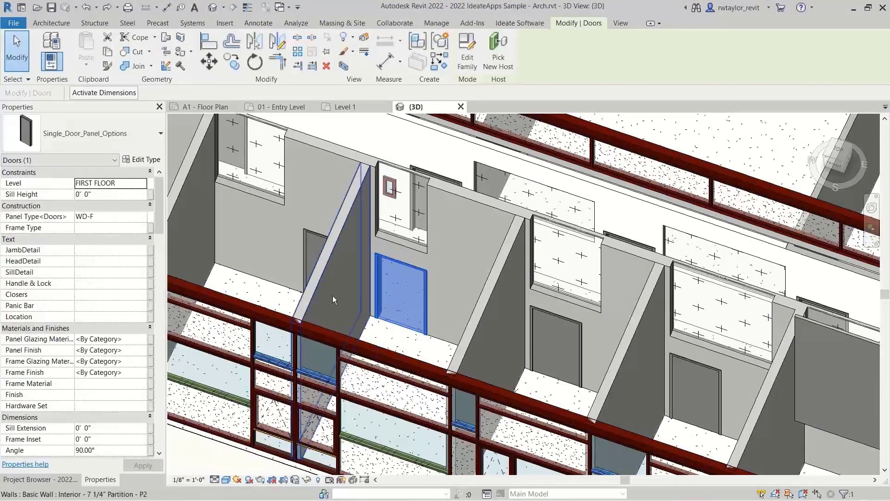
click(130, 216)
click(142, 217)
click(126, 241)
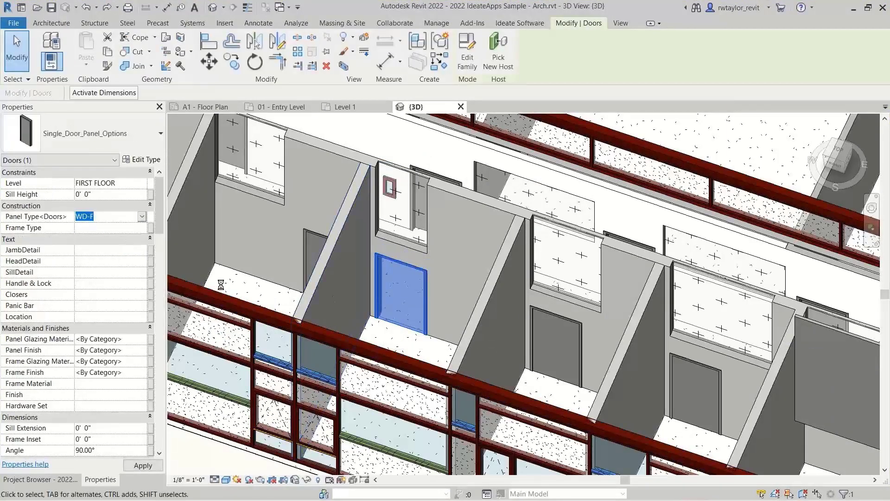
key(Escape)
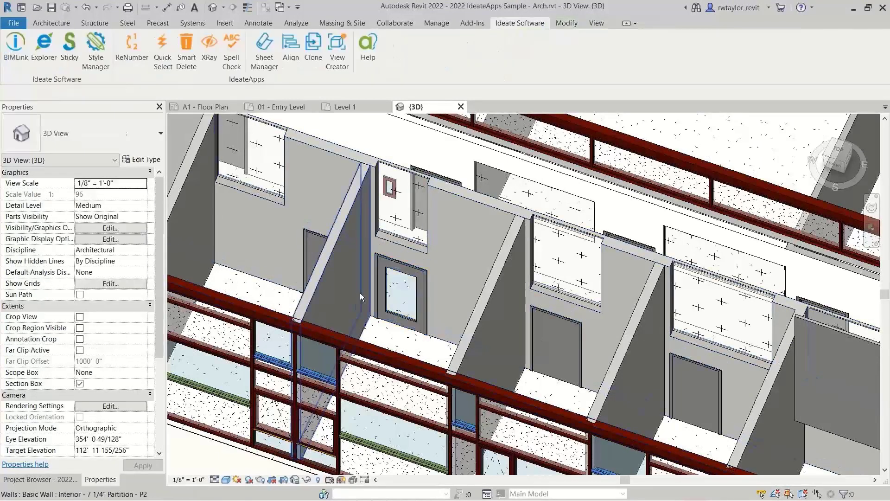
Open BIMLink and review the Doors link's linked properties Id, Family and Type, and Panel Type.
click(21, 62)
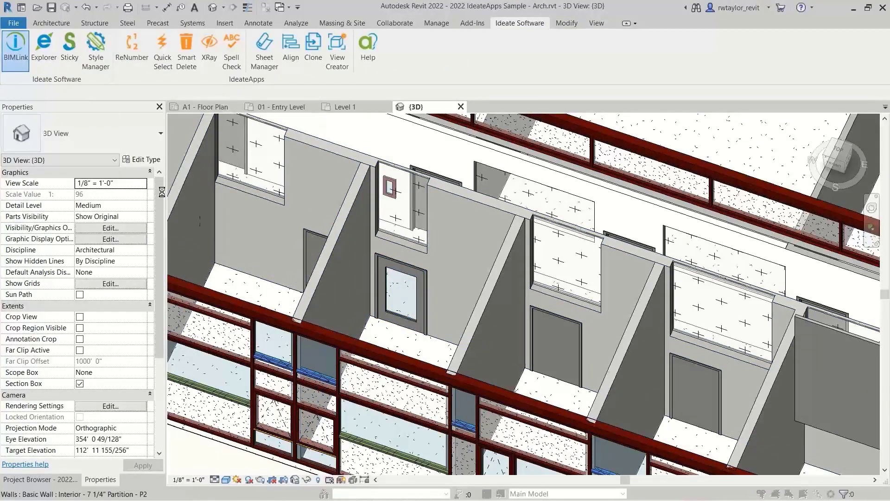
click(352, 155)
click(461, 171)
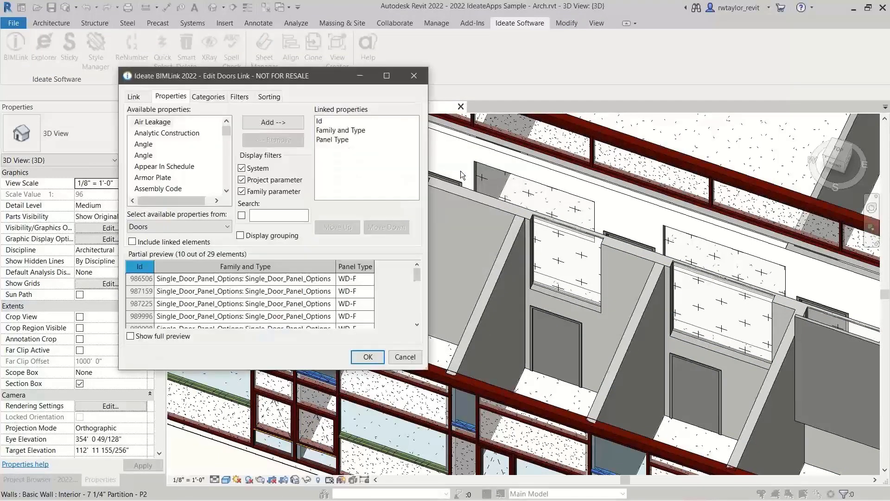
click(371, 282)
click(370, 283)
click(355, 291)
click(367, 356)
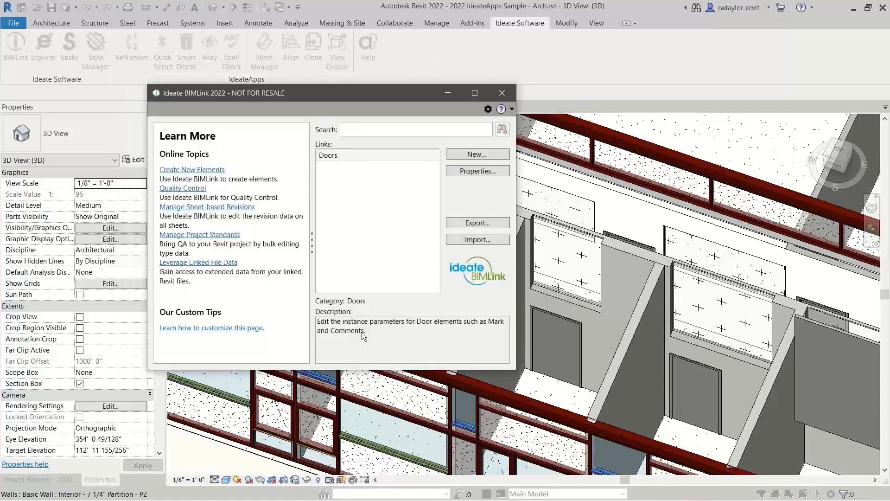
Import Doors_panel.xlsx through the Doors link to set the doors' Panel Type to WD-FG, and close BIMLink.
click(462, 239)
key(Return)
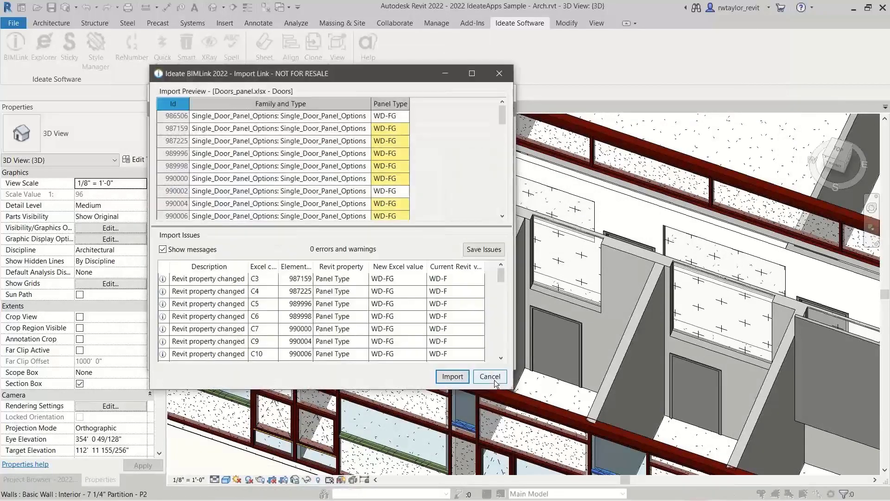
click(495, 380)
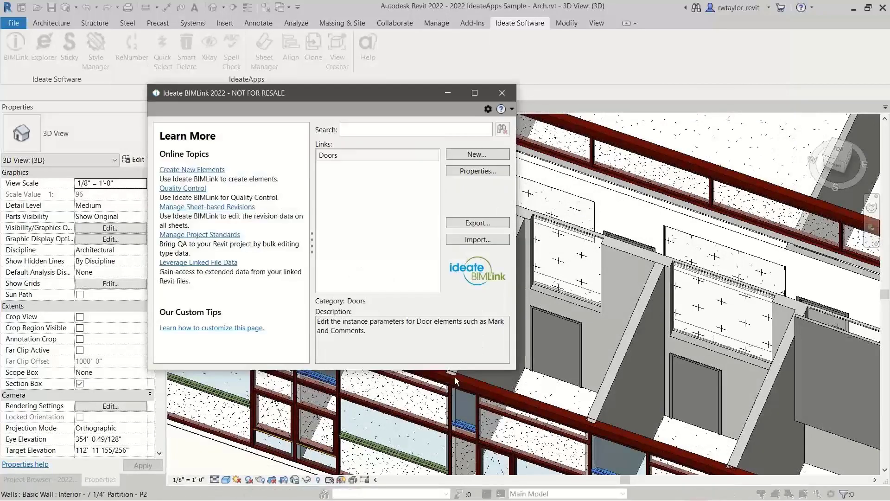
click(501, 93)
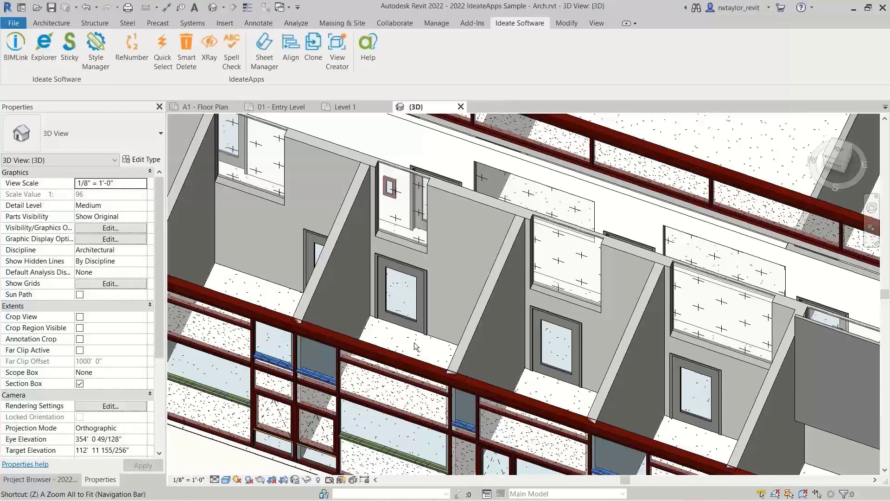
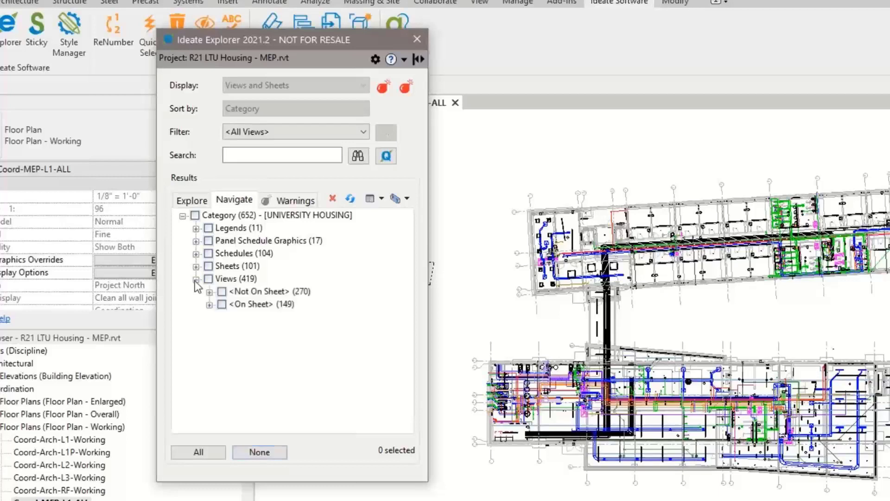
Select all schedules in the MEP project's views and sheets listing and open Ideate Query on them.
click(196, 254)
click(209, 253)
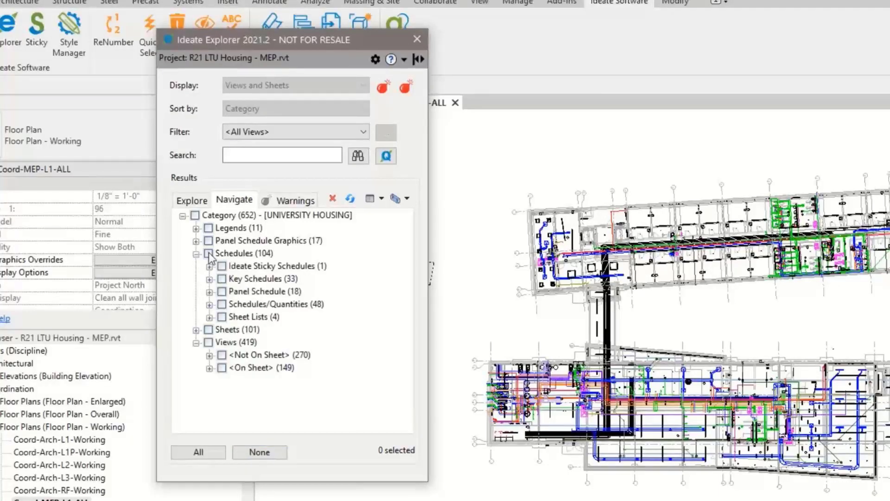
click(386, 156)
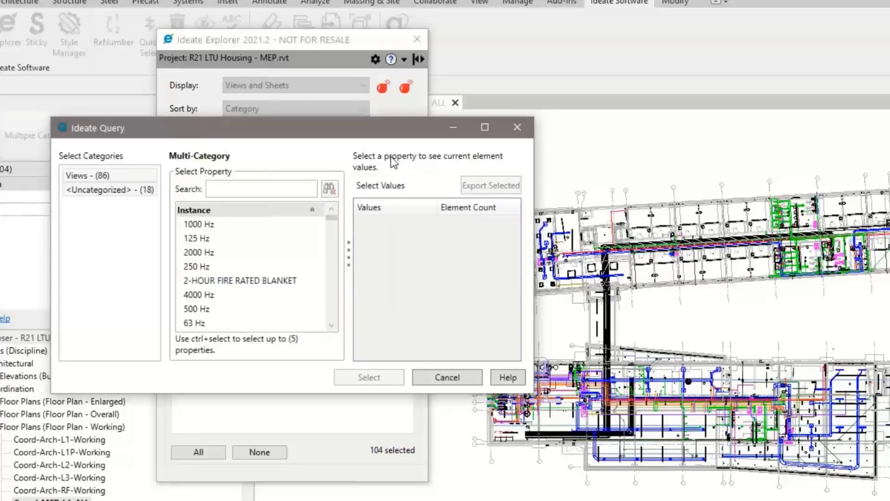
Search the query properties for SHEET COUNT and list the values of the View Sheet Count property.
click(274, 187)
text(SH)
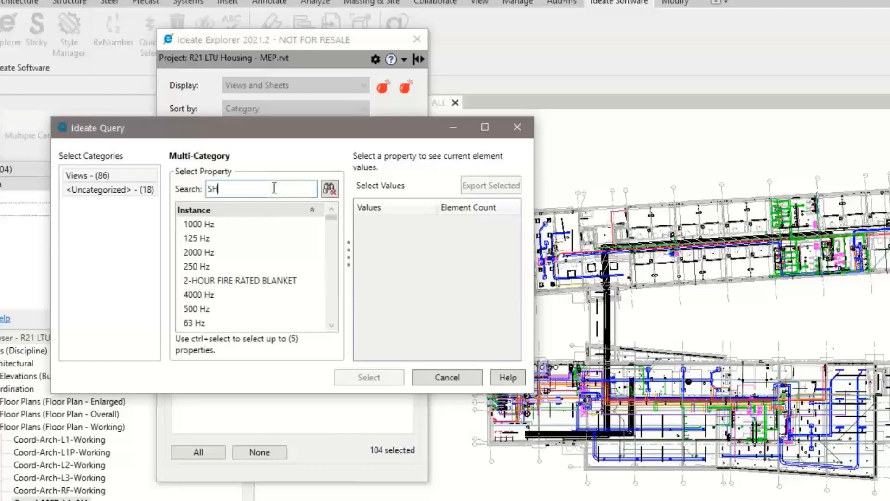
text(EET COUNT)
scroll(247, 262, down, 10)
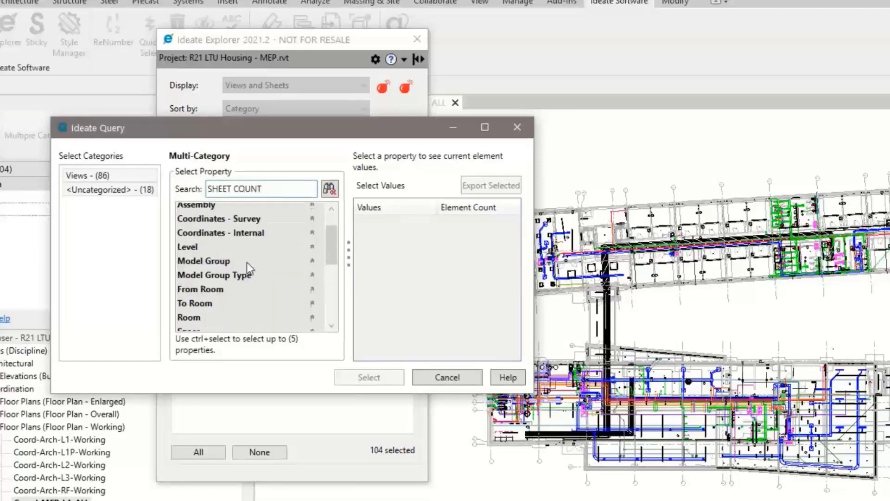
click(232, 255)
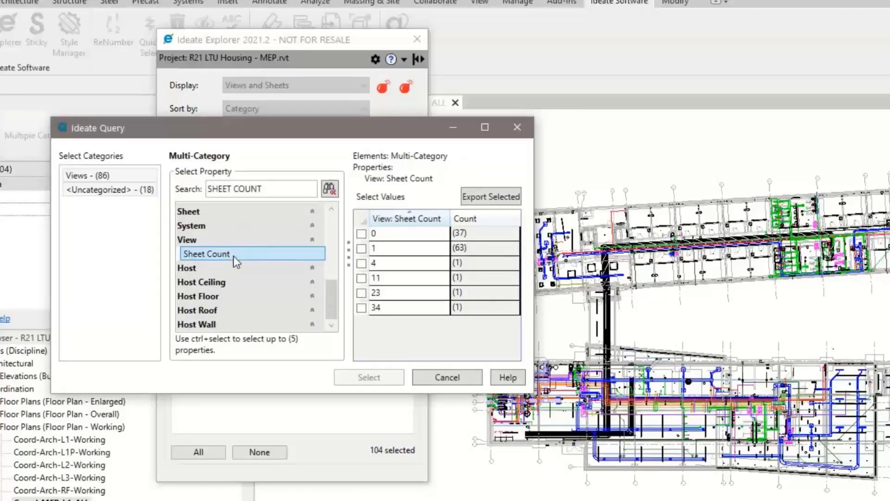
Select the schedules with a Sheet Count of 0 and exclude the key schedules from the selection.
click(362, 234)
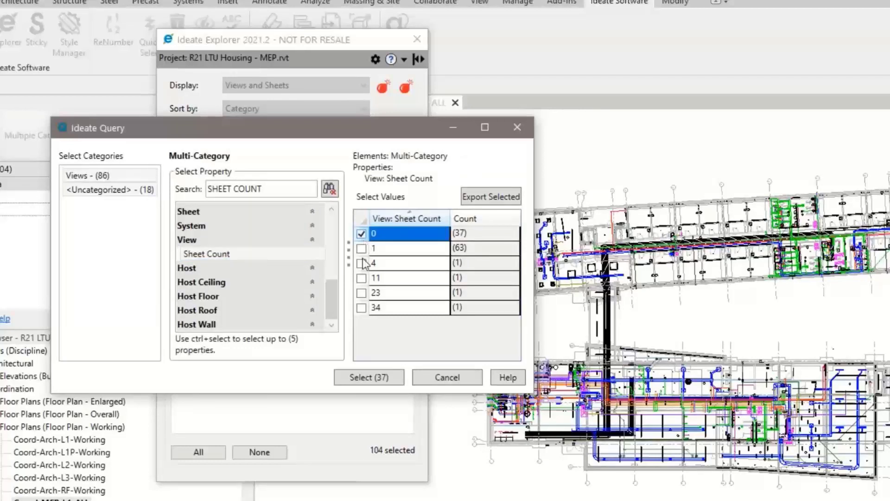
click(380, 378)
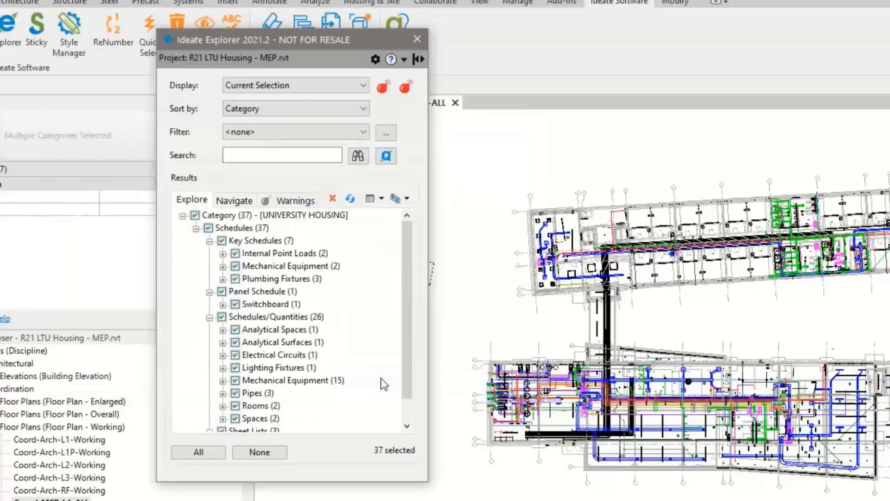
click(222, 240)
scroll(412, 303, down, 2)
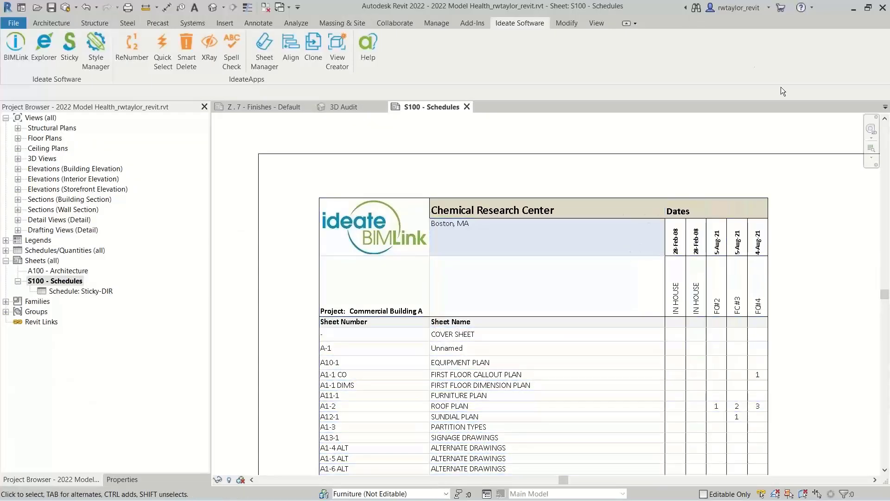
Switch to the 3D Audit view, open Ideate Explorer, and sort the entire project by Level.
click(348, 109)
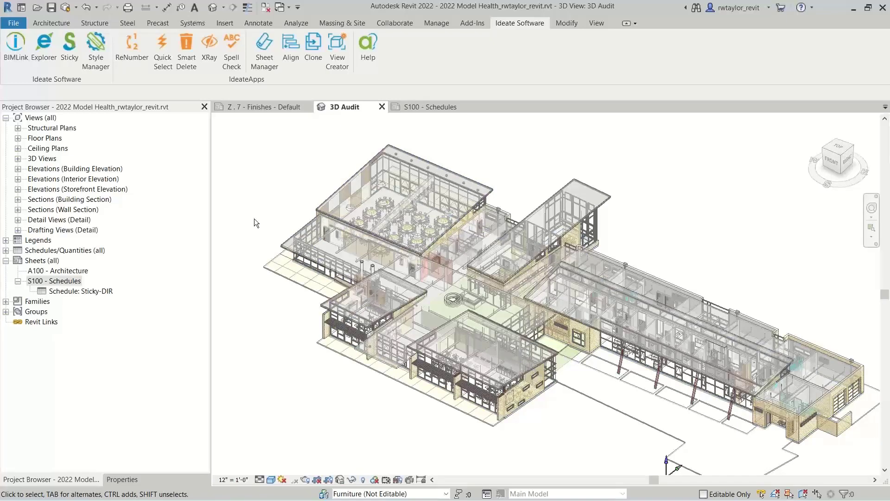
click(44, 48)
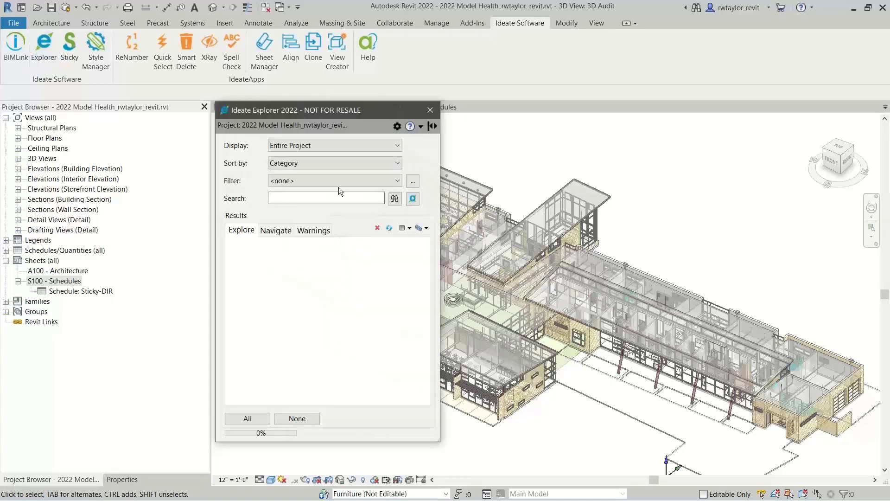
click(302, 163)
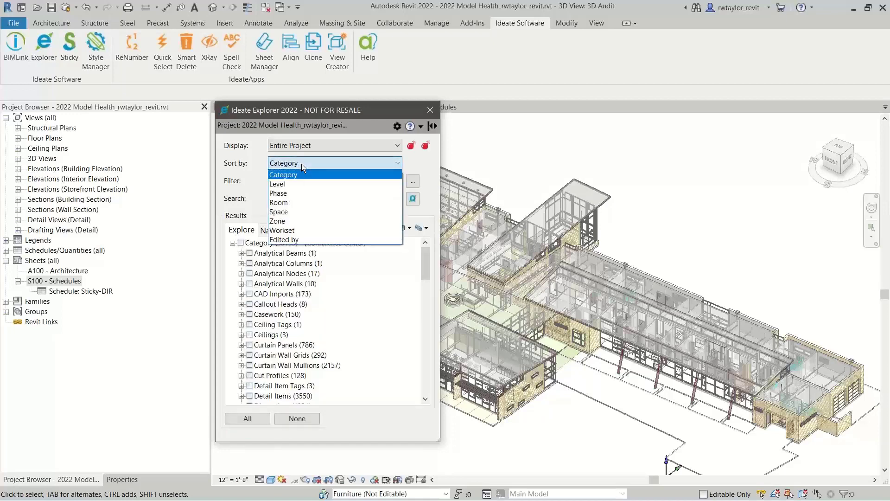
click(294, 186)
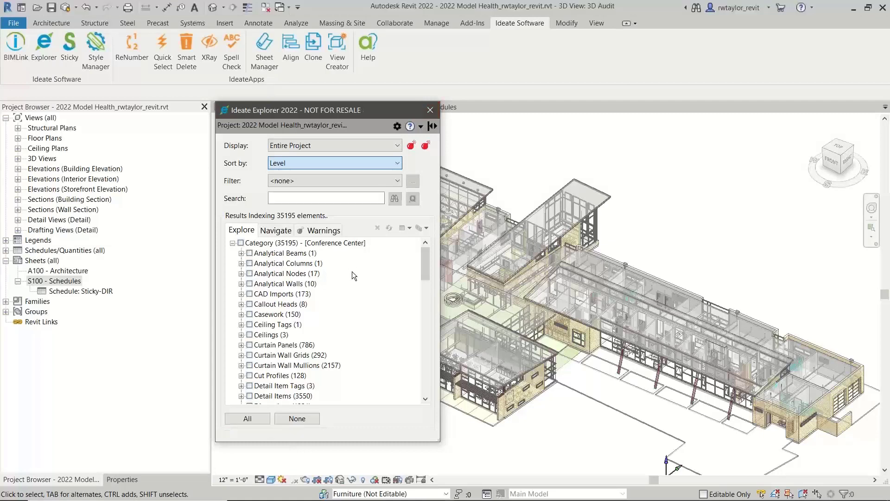
Select the Barn Door - Double Panel on level T.O. FTG and apply a Selection Box around it.
click(241, 264)
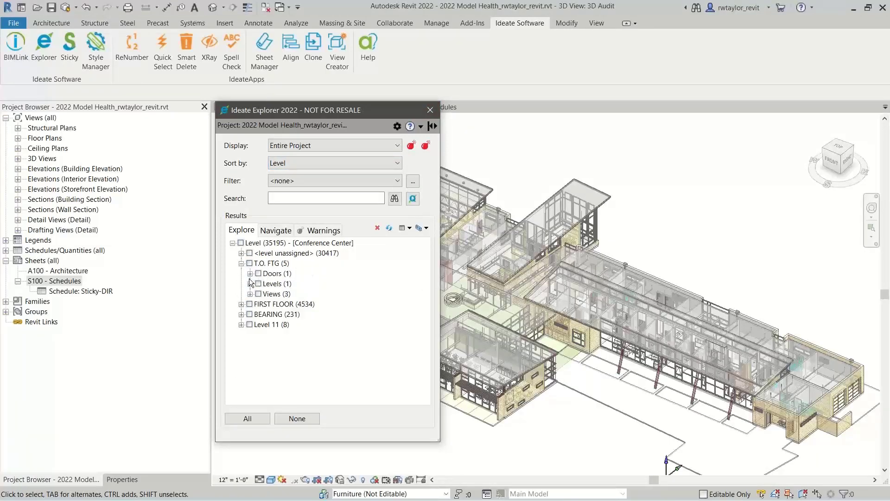
click(250, 274)
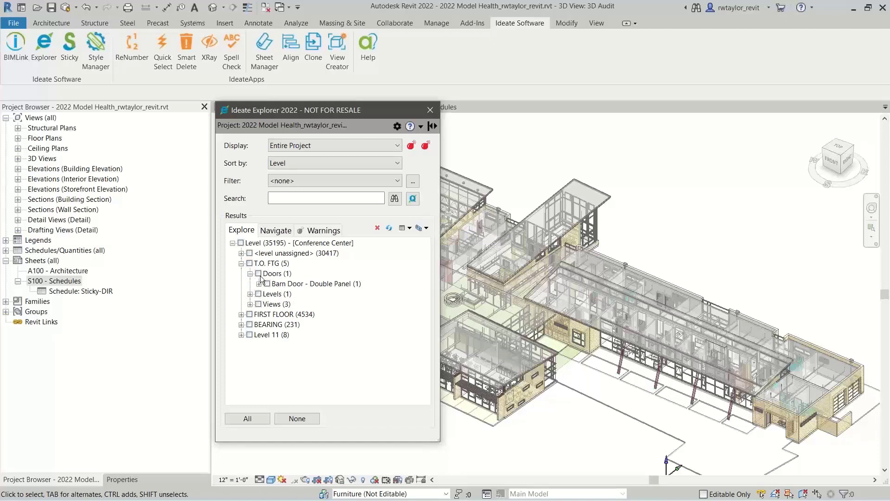
click(259, 274)
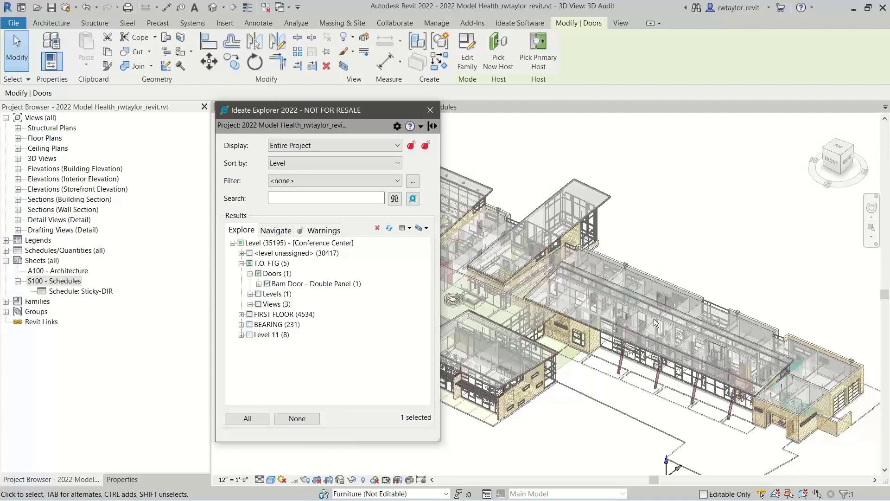
click(426, 228)
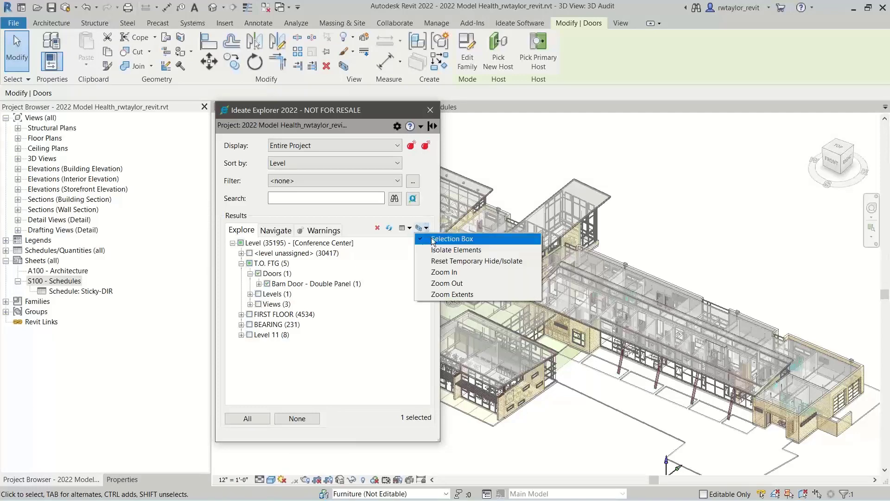
click(432, 240)
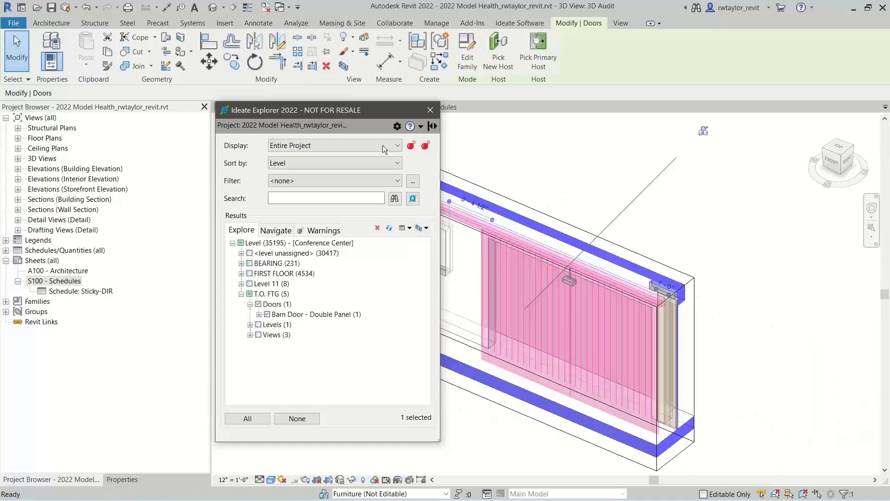
drag(364, 112, 228, 123)
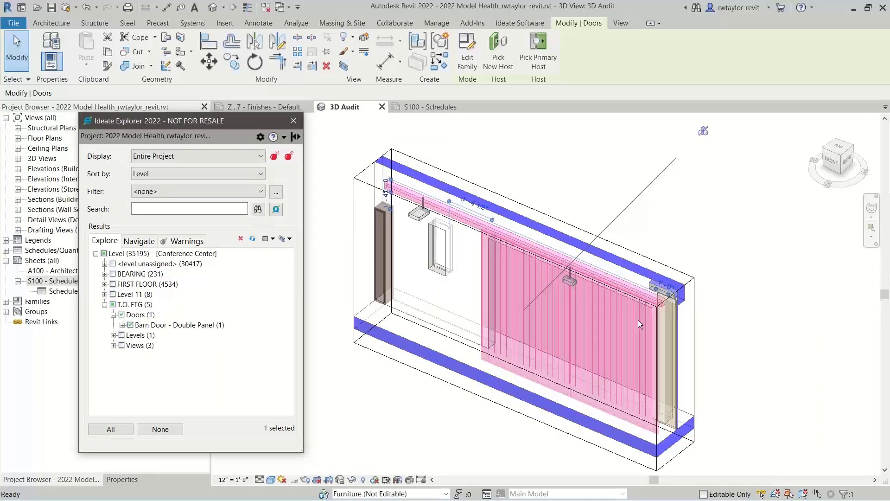
scroll(636, 319, down, 2)
shift+middle_drag(642, 325, 519, 401)
scroll(509, 362, up, 3)
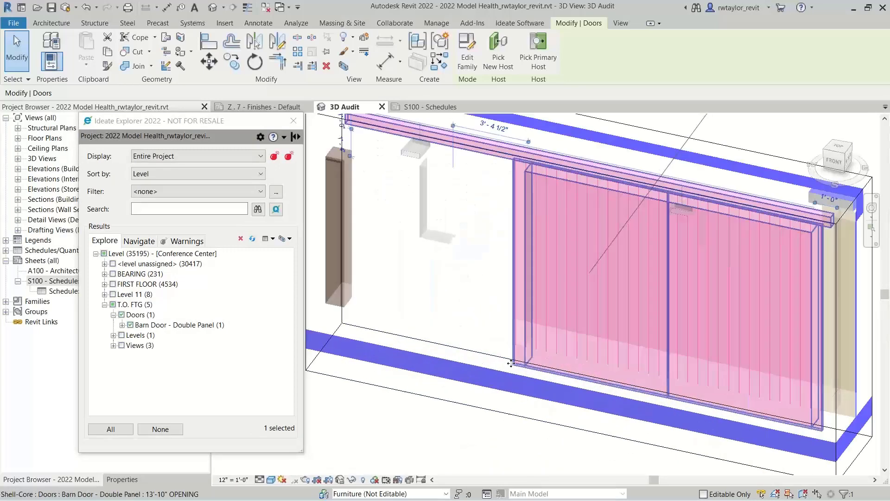
Set the selected barn door's Level property to FIRST FLOOR and clear the selection.
drag(229, 126, 368, 119)
click(121, 479)
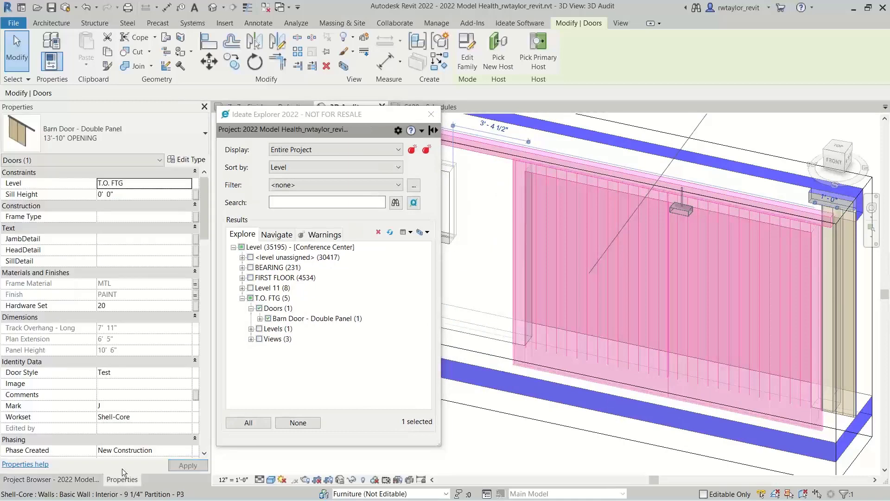
click(155, 185)
click(186, 184)
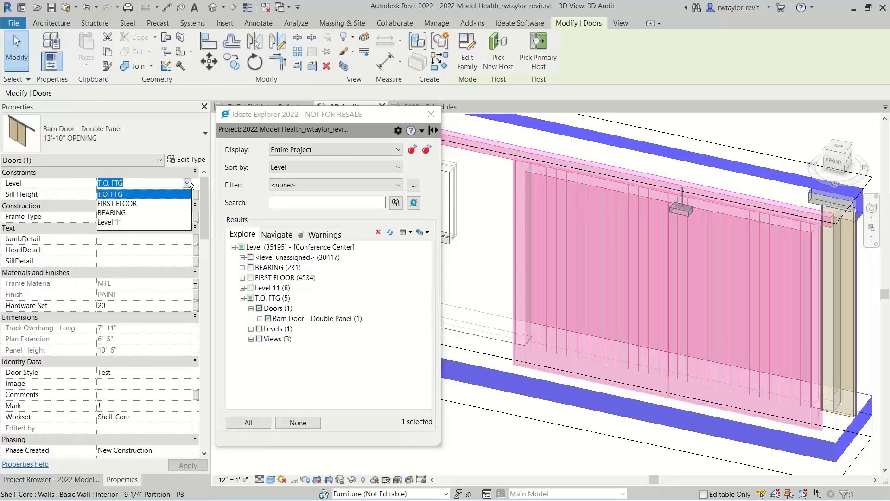
click(137, 204)
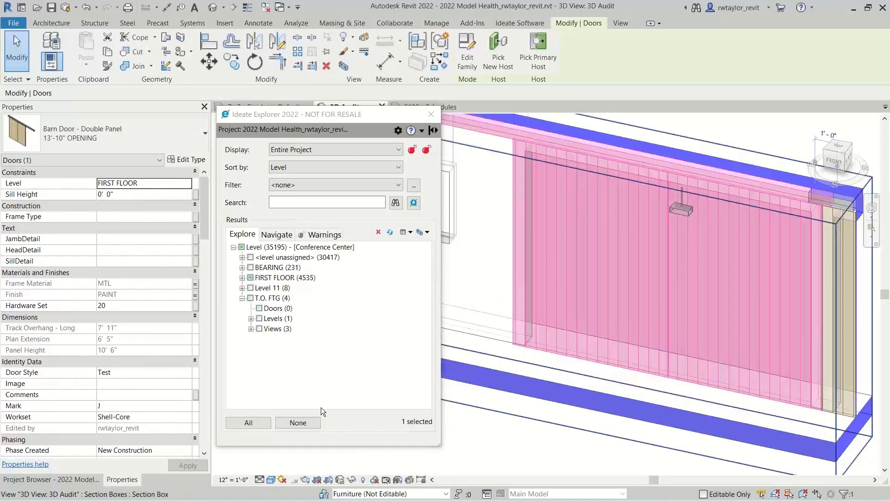
key(Escape)
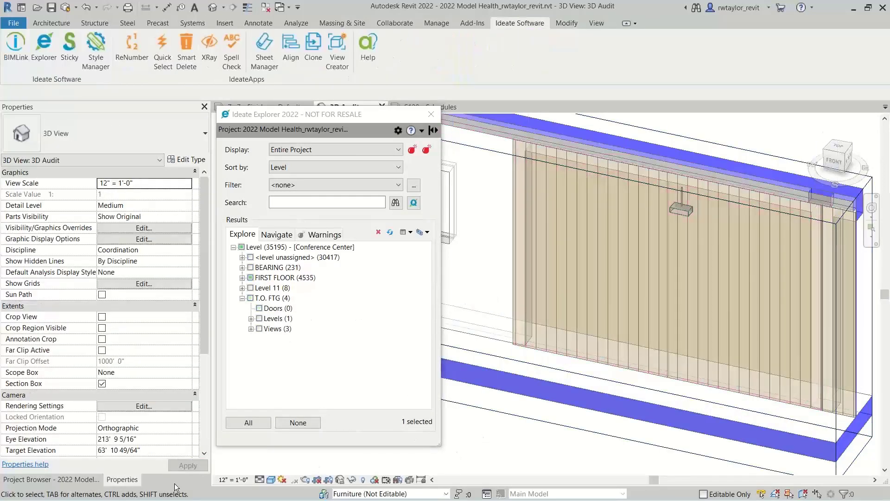
Turn off the Section Box in the 3D Audit view to show the whole building.
click(102, 384)
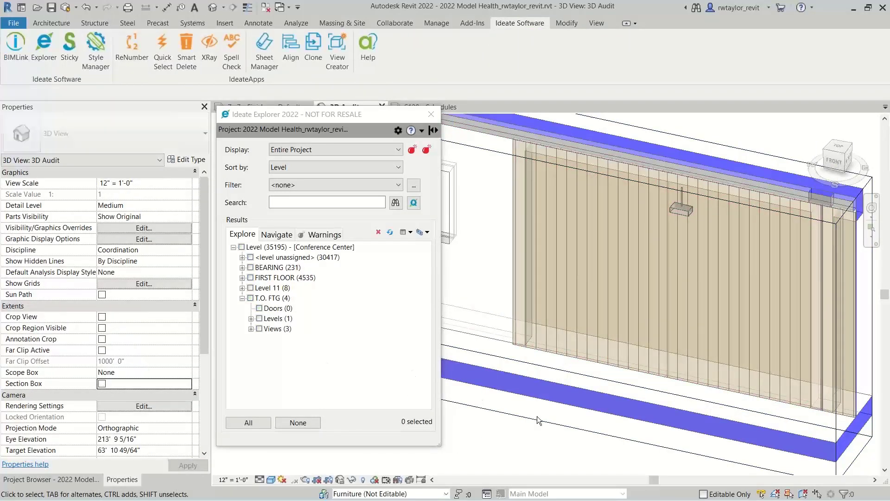
scroll(572, 332, down, 5)
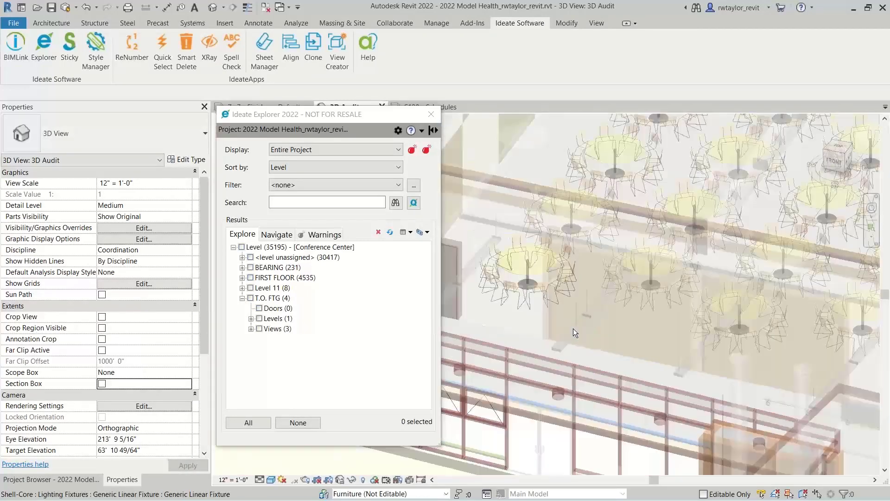
scroll(573, 328, down, 2)
middle_drag(573, 329, 436, 282)
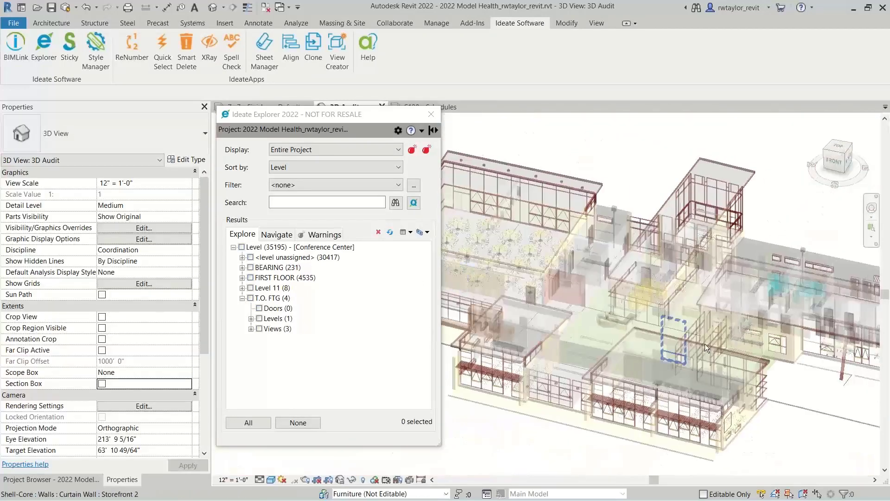
List the project warnings and expand the "Highlighted floors overlap" warning down to its elements.
click(335, 233)
click(327, 234)
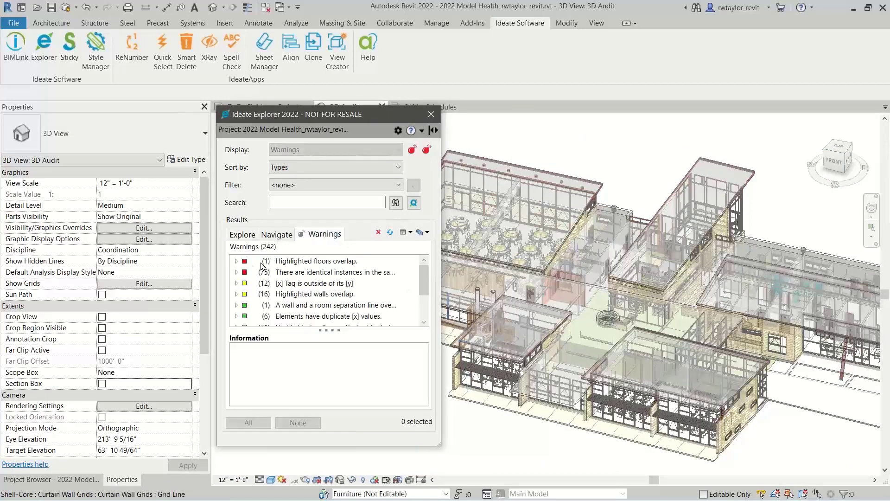
click(236, 262)
click(247, 272)
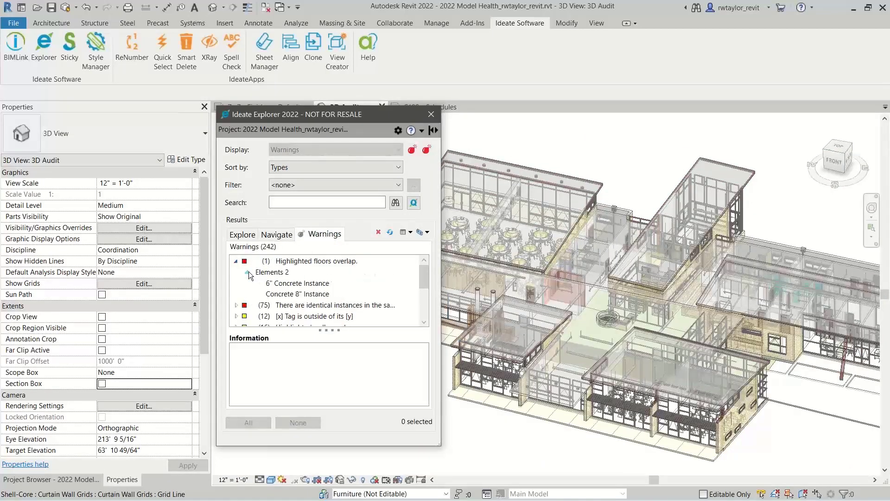
Select the 6" Concrete and Concrete 8" floor instances under the overlap warning and isolate them in the 3D Audit view.
click(289, 284)
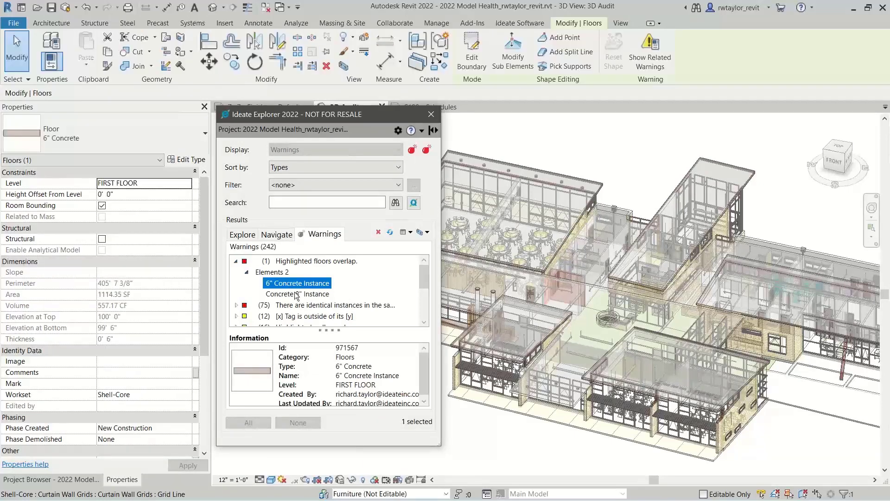
click(297, 293)
click(293, 284)
ctrl+click(294, 294)
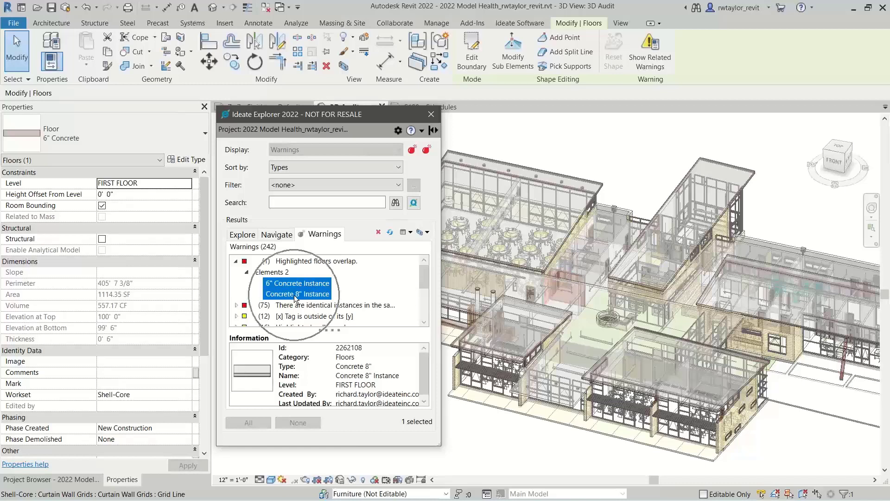
click(427, 233)
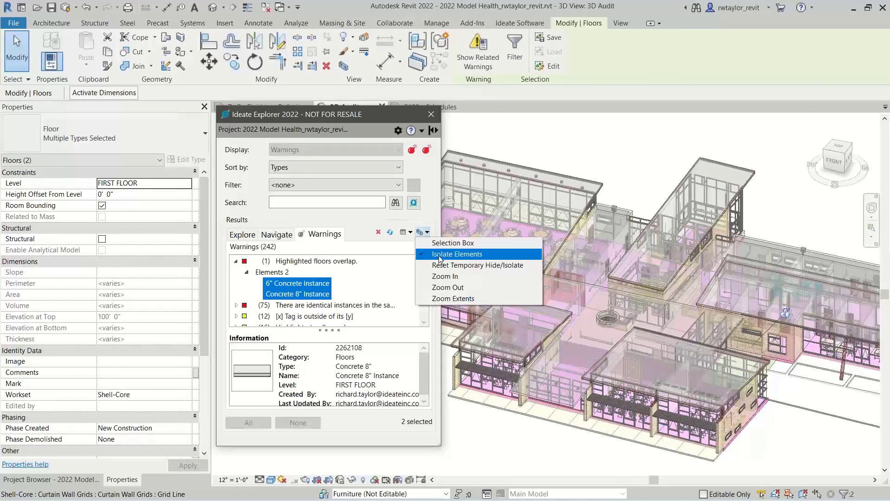
click(457, 254)
scroll(736, 283, down, 3)
middle_drag(736, 284, 550, 322)
scroll(686, 332, up, 1)
scroll(697, 330, up, 5)
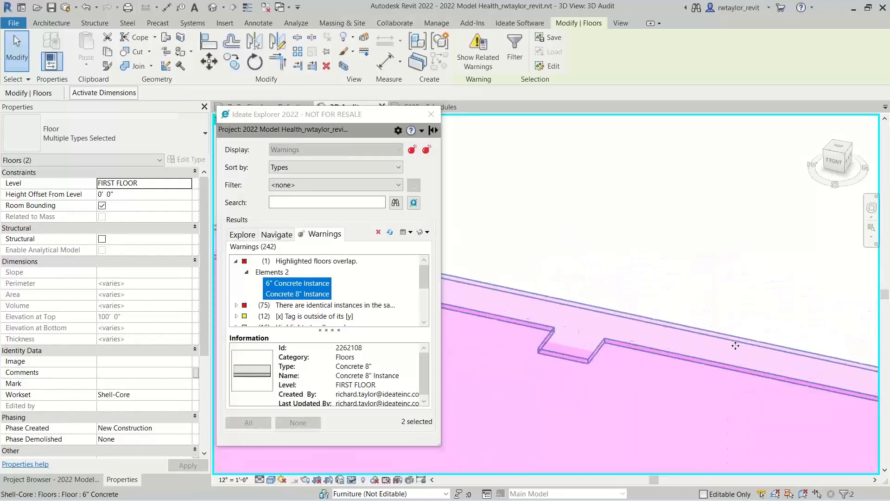
Edit the narrow exterior floor's boundary so its notch edge meets the adjoining floor, and finish without saving the project or attaching walls.
click(550, 304)
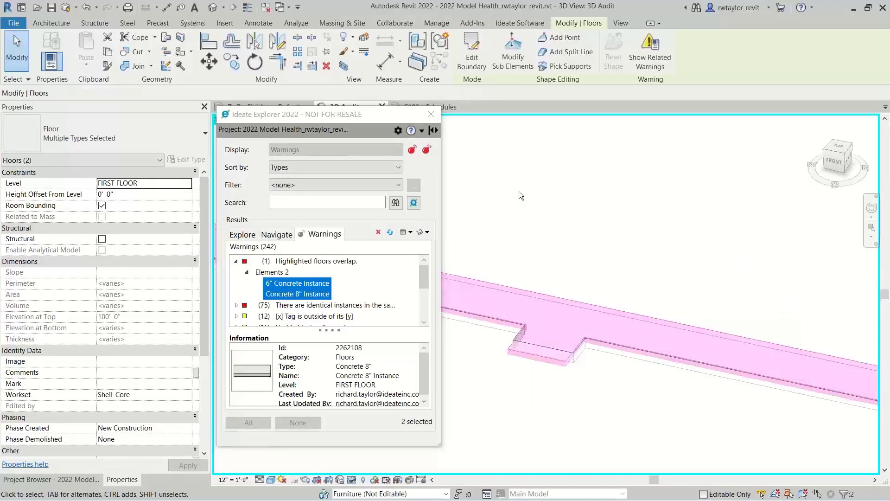
double_click(531, 356)
click(540, 345)
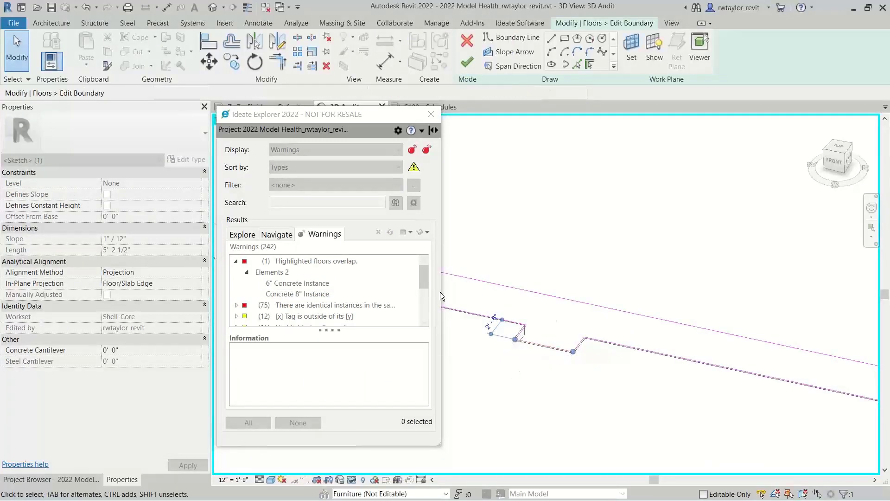
click(467, 62)
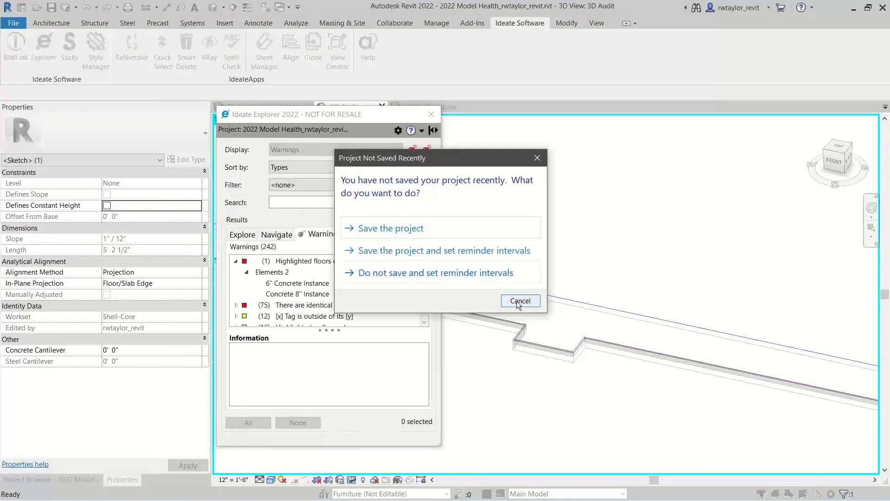
click(519, 300)
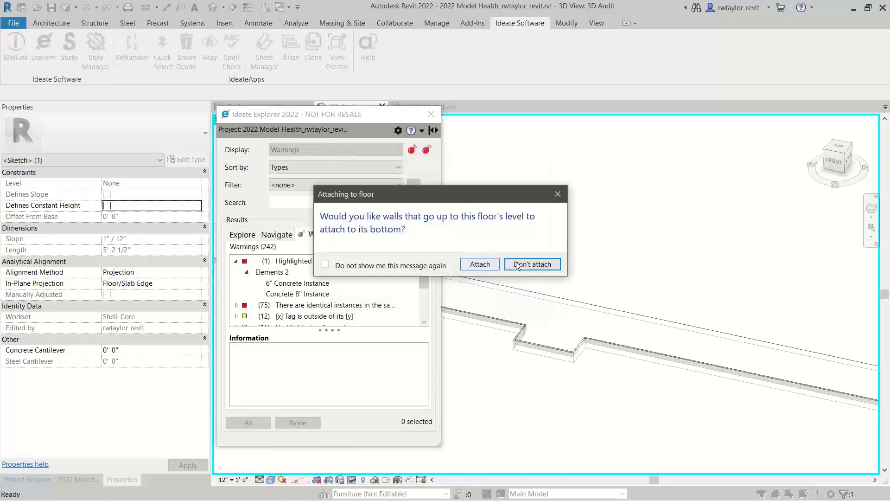
click(511, 265)
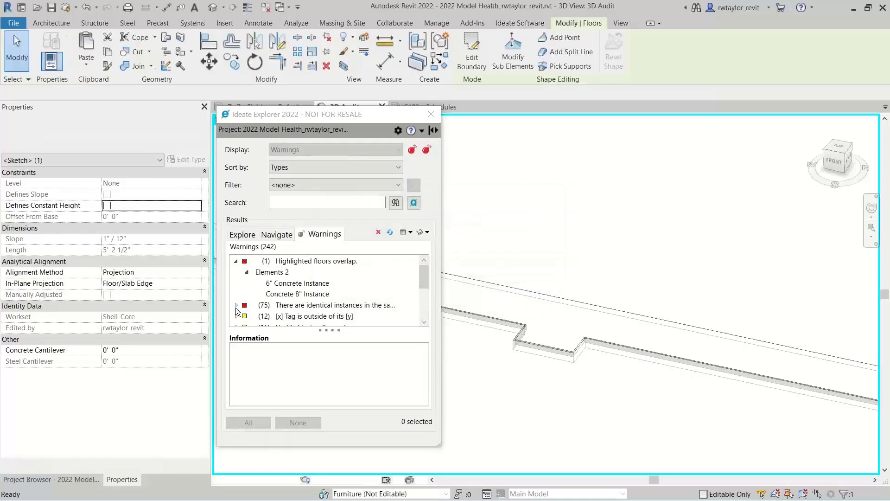
click(514, 223)
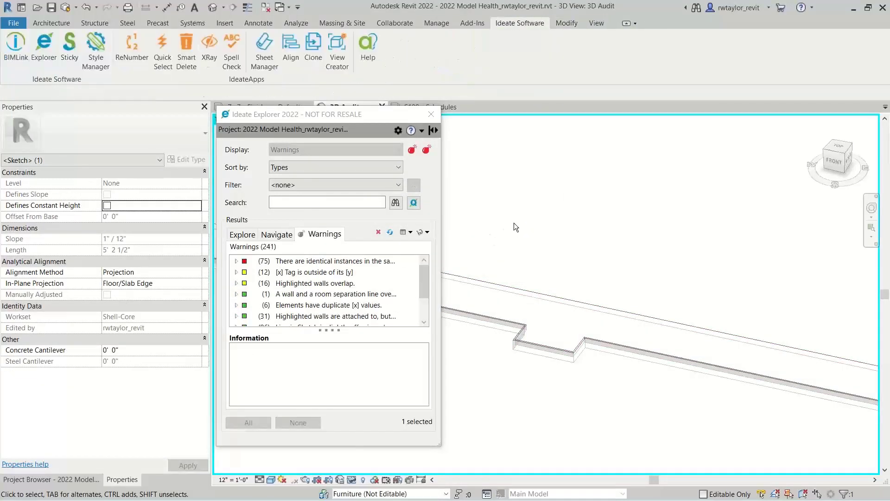
Reset the temporary hide/isolate in the 3D Audit view to bring back the whole building.
click(427, 232)
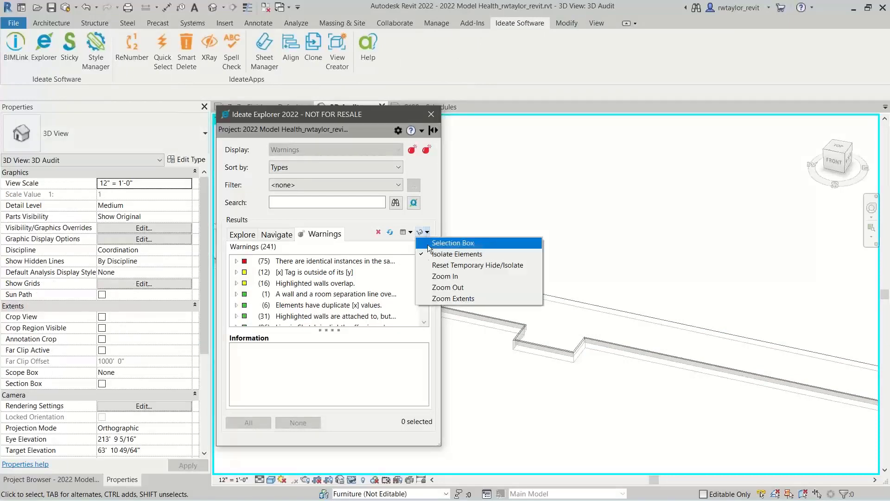
click(434, 265)
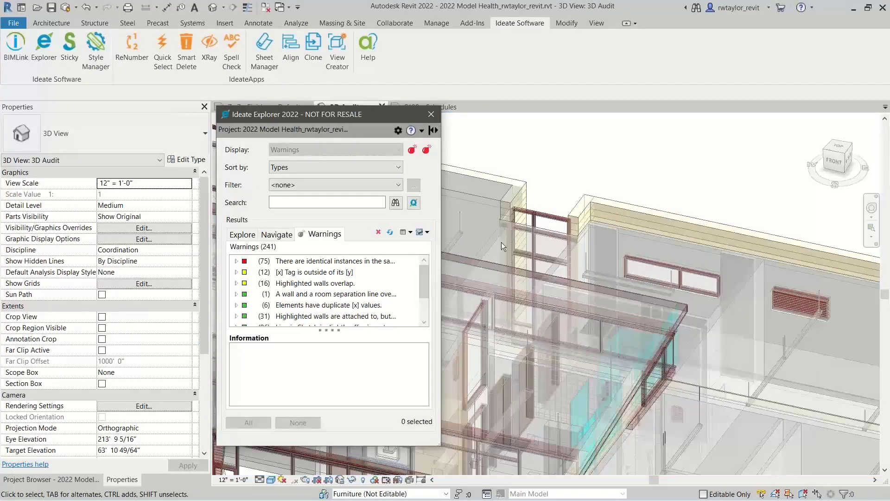
scroll(532, 241, down, 5)
middle_drag(535, 241, 755, 295)
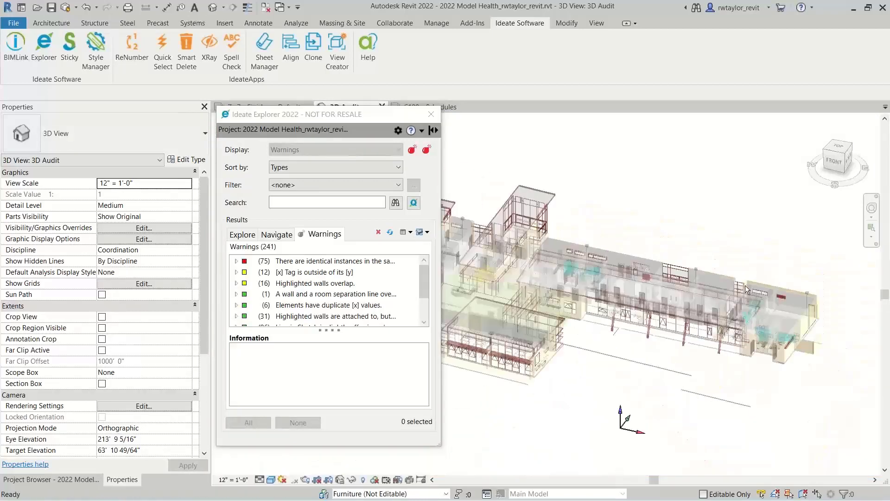
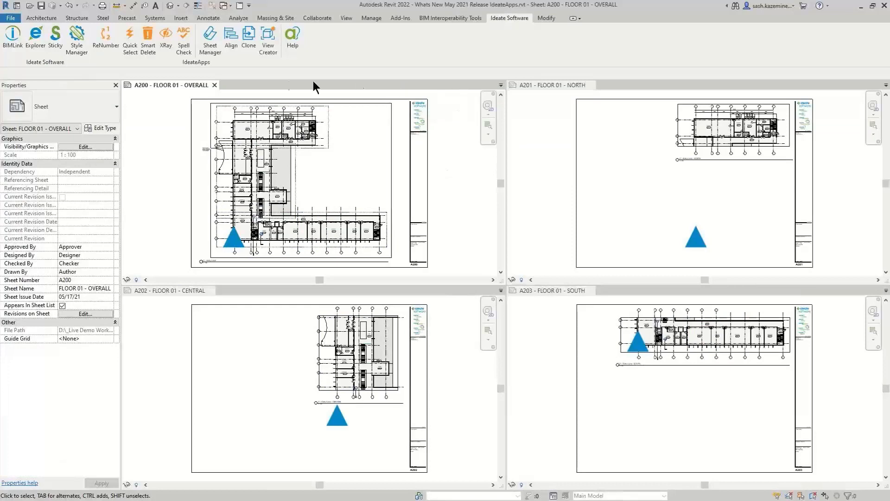
Align the plans on sheets A201, A202 and A203 to the 01 - Entry Level view on A200 using model coordinates.
click(231, 41)
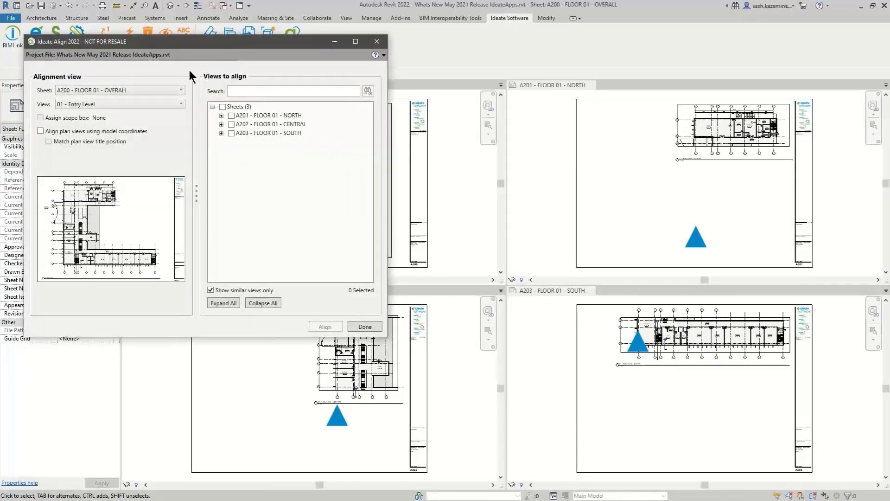
click(134, 88)
click(121, 96)
click(55, 132)
click(223, 107)
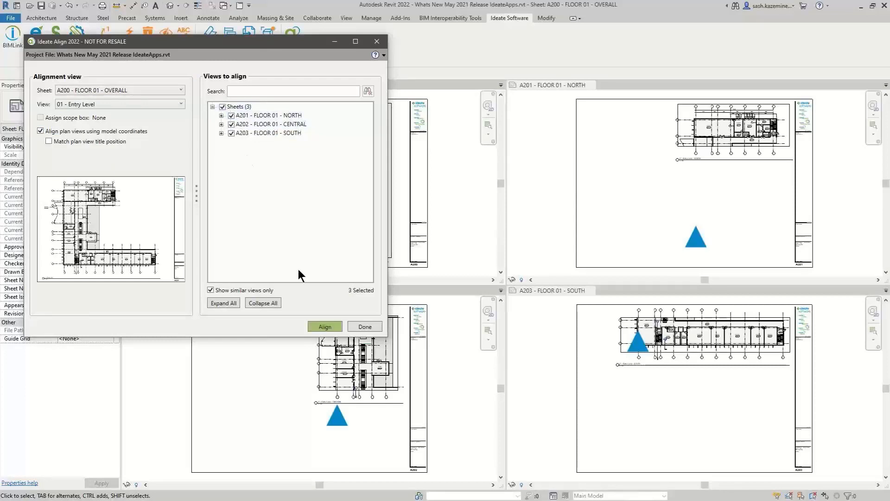
click(326, 327)
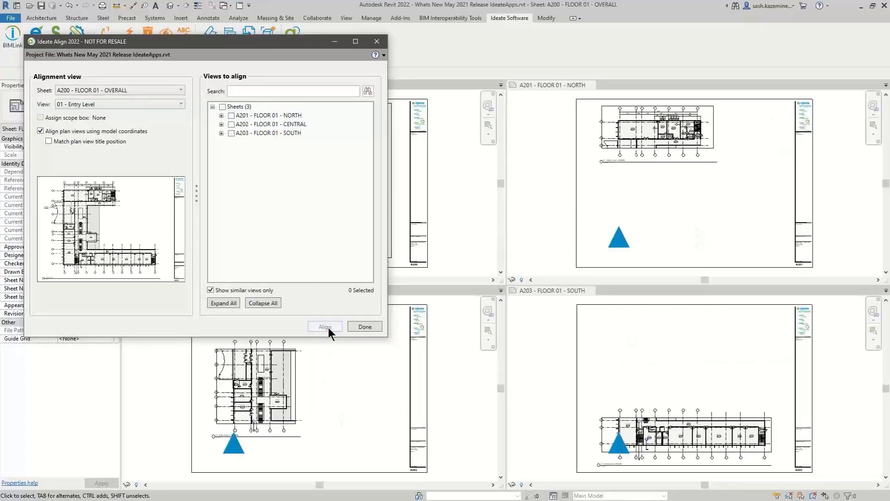
click(365, 327)
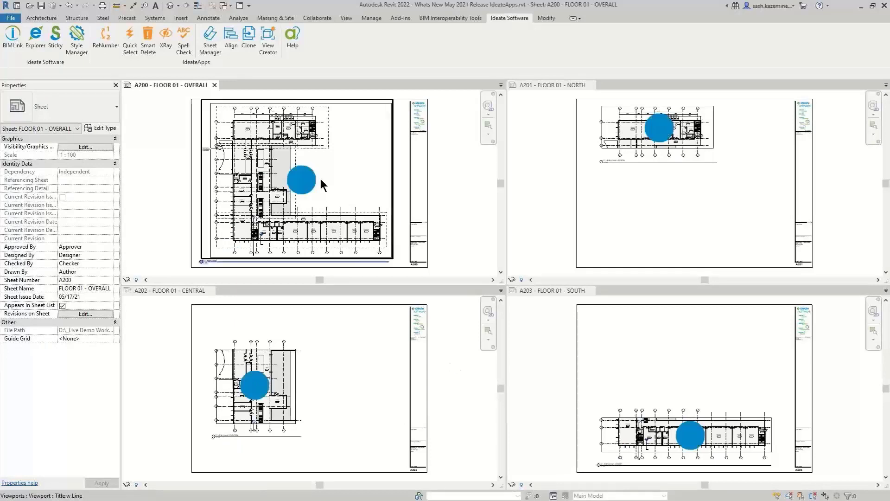
Realign the plans on sheets A201, A202 and A203 to A200's Entry Level view with the model coordinates option turned off.
click(230, 46)
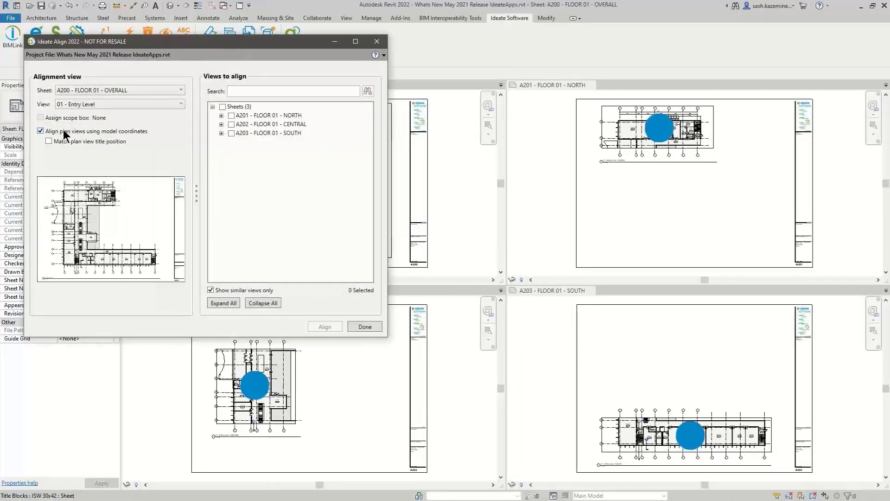
click(67, 129)
click(222, 108)
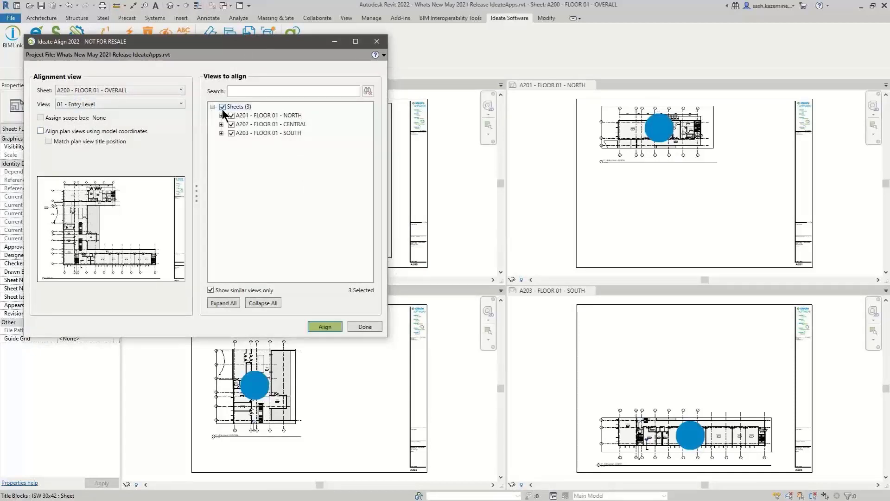
click(328, 325)
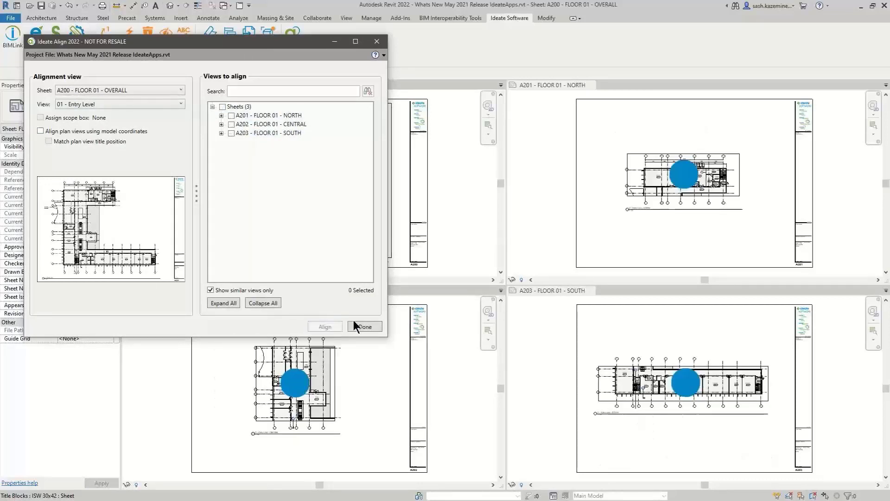
click(365, 326)
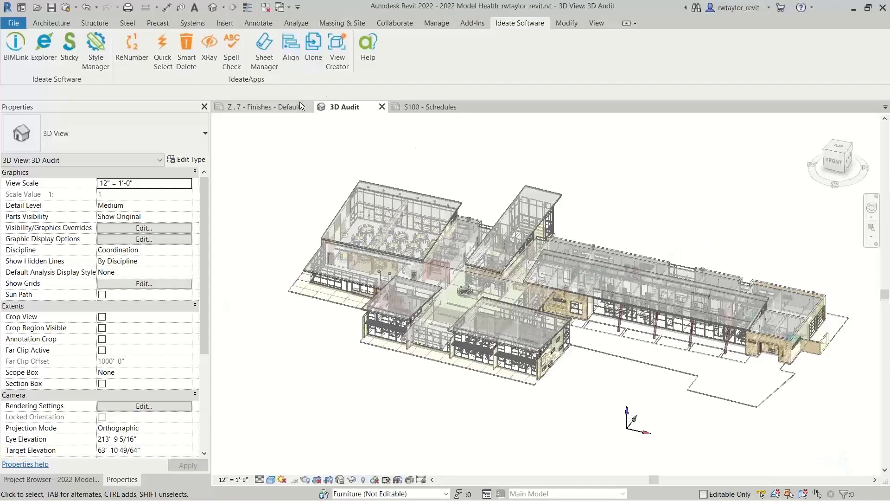
Switch to the 2022 SheetManager - Arch project's Z . 7 sheet and open sheet Z . 1 - Mechanical through Ideate SheetManager.
click(282, 107)
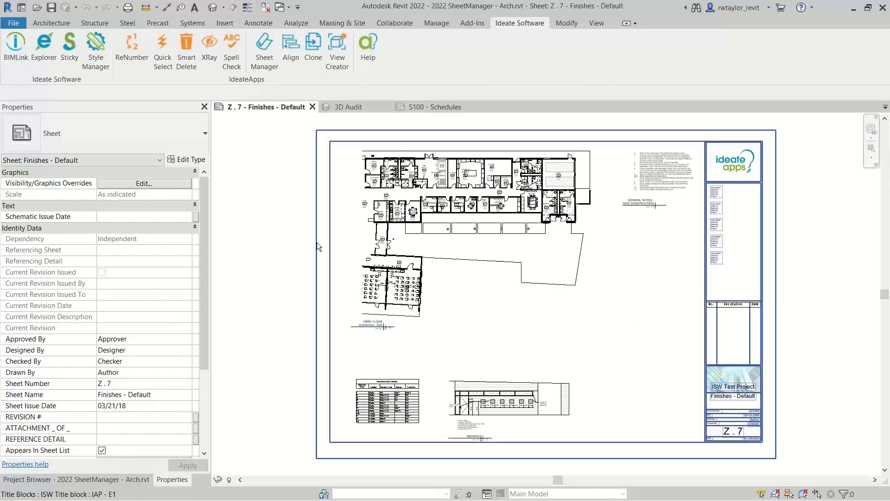
click(264, 49)
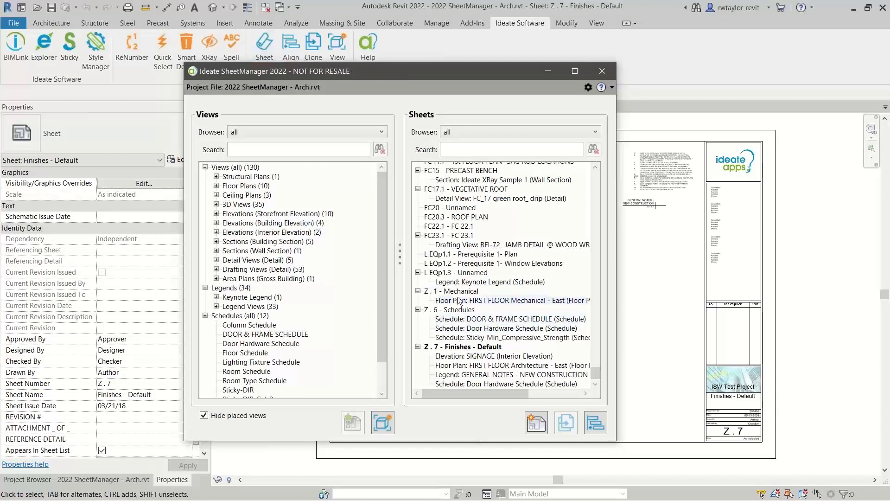
click(459, 293)
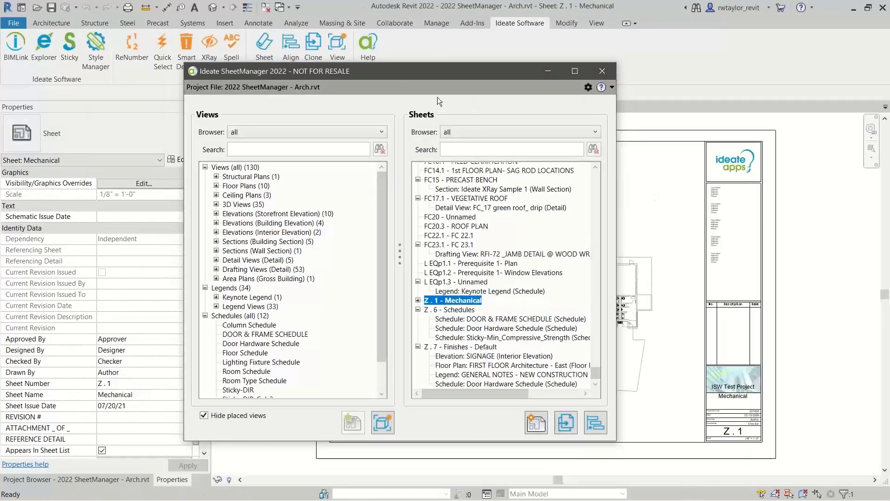
drag(439, 77, 449, 165)
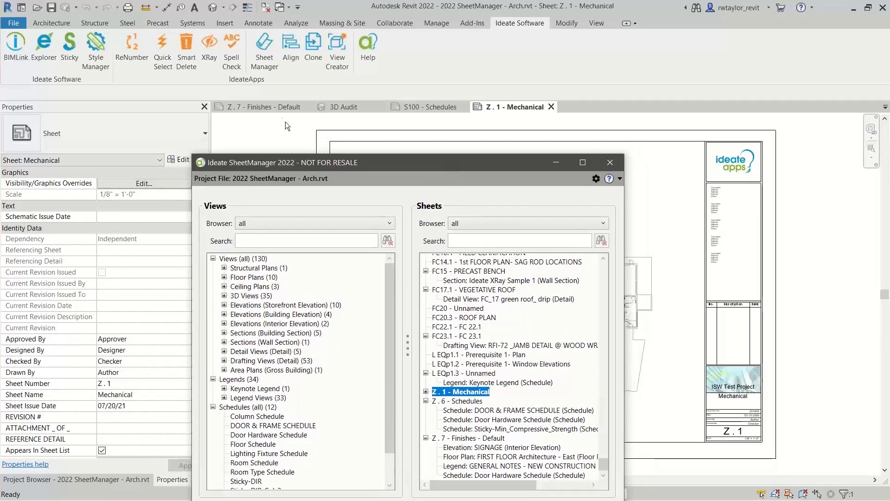
On sheet Z . 7 - Finishes - Default, move the FIRST FLOOR Architecture - East view title to the right, below the plan.
click(279, 107)
drag(383, 161, 329, 452)
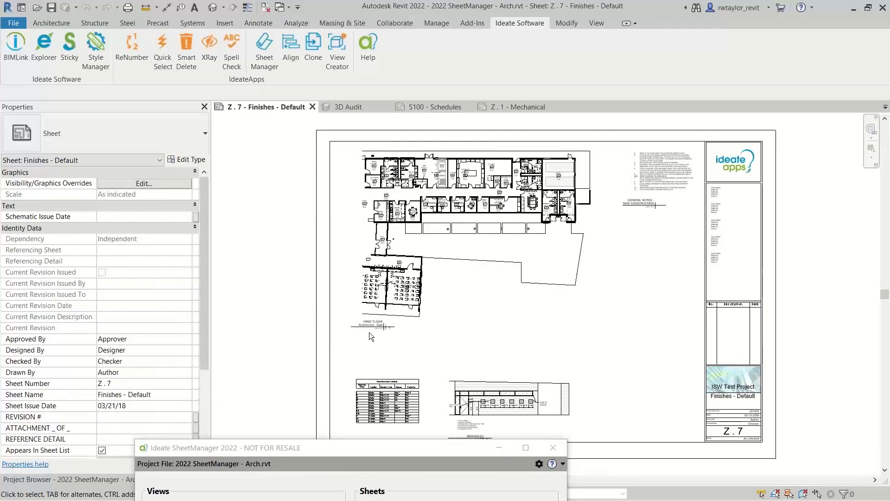
scroll(369, 327, up, 5)
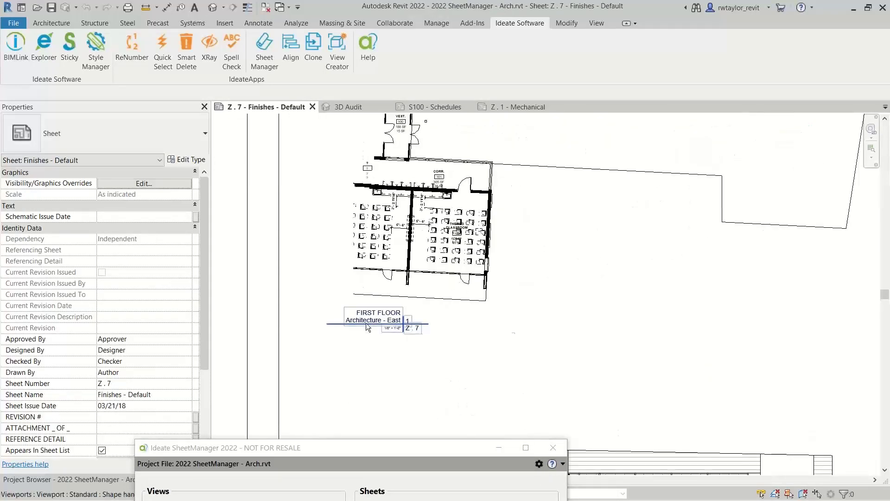
drag(366, 322, 648, 332)
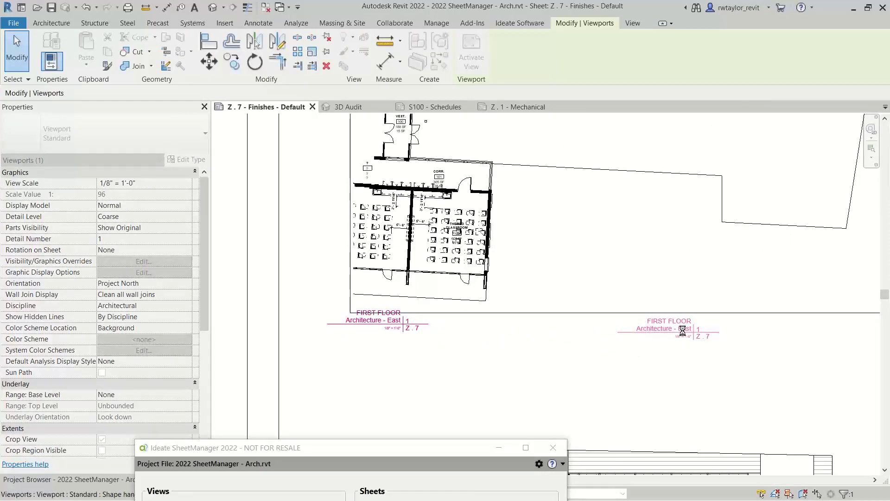
click(600, 342)
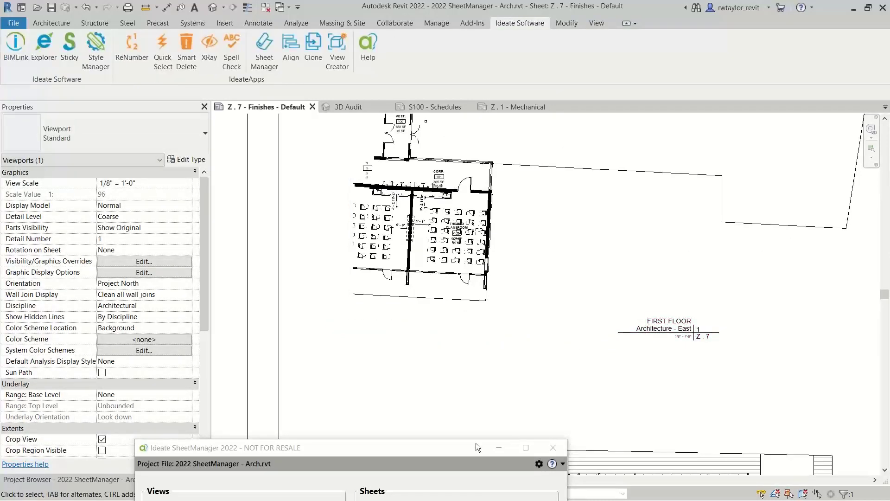
Start Ideate Align from SheetManager with sheet Z . 7 as reference and expand the schedules offered for alignment on A6.1 and Z . 6.
drag(458, 450, 453, 122)
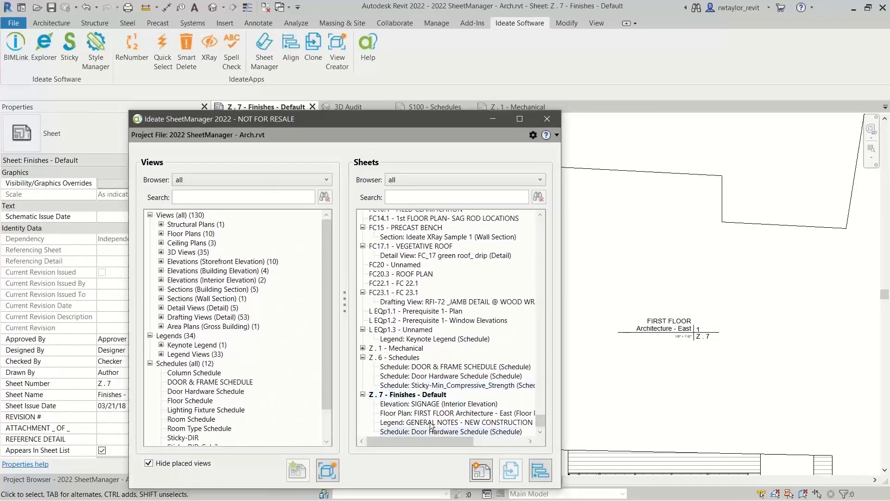
click(397, 349)
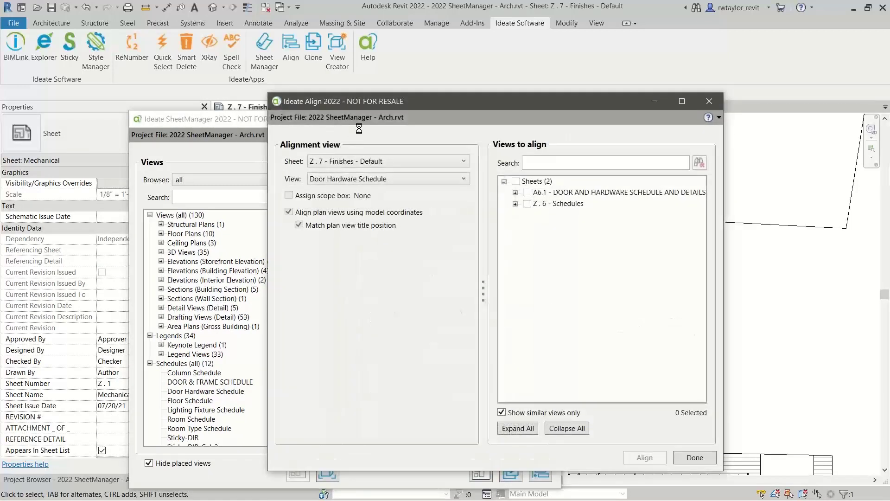
click(358, 159)
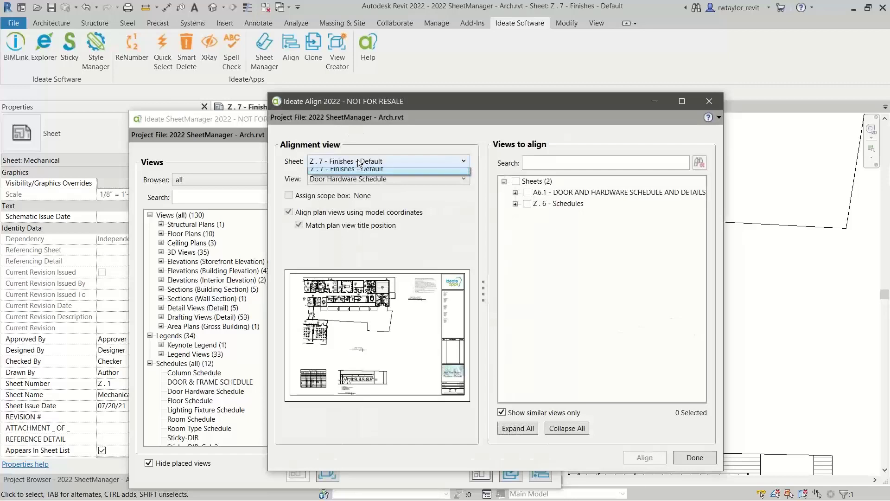
click(351, 181)
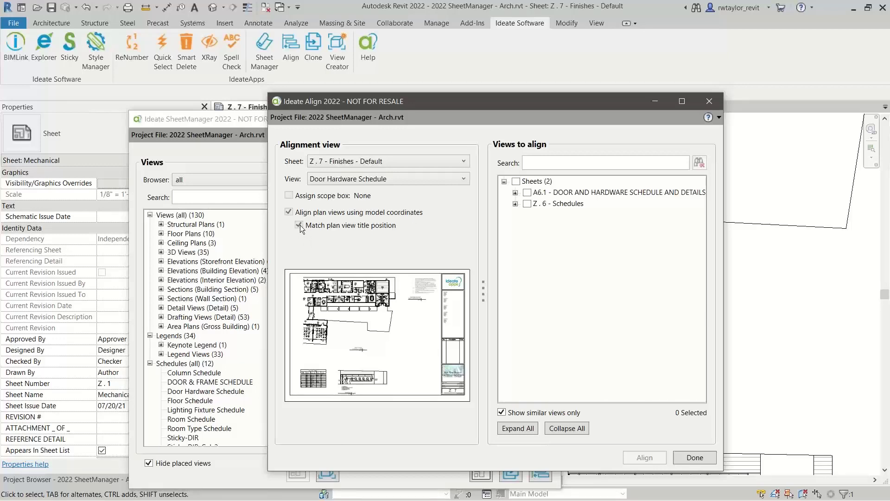
click(515, 203)
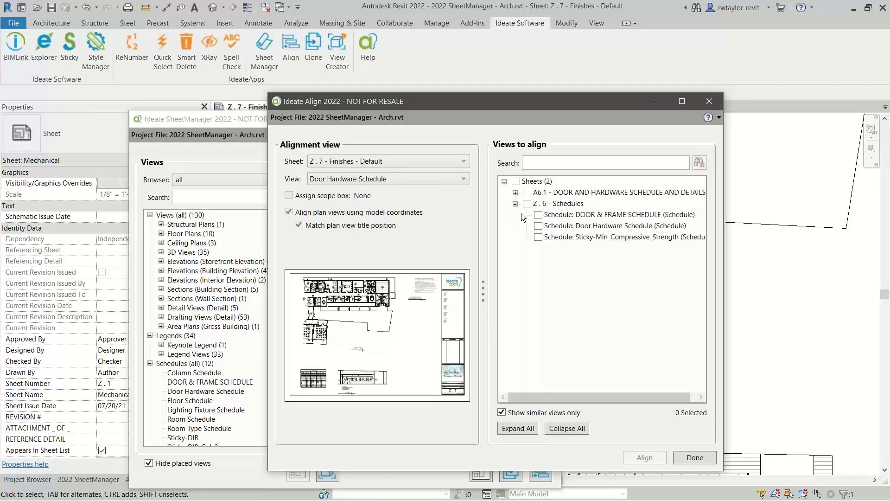
click(515, 193)
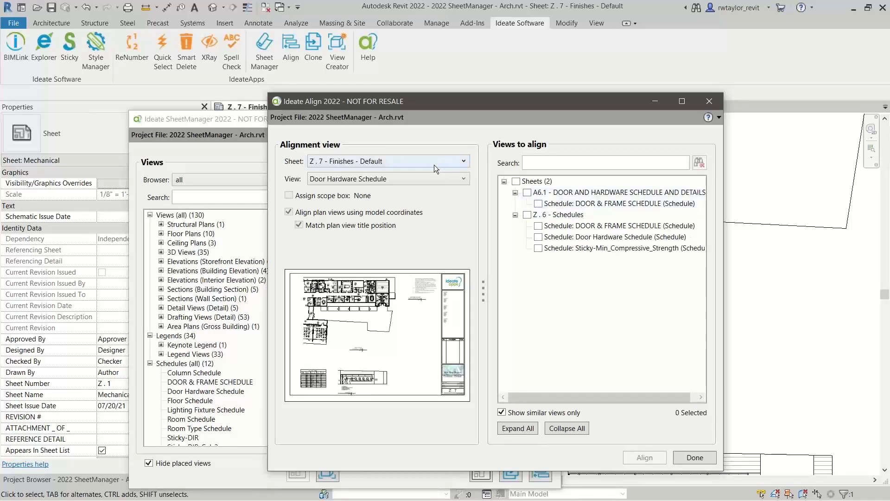
Align the Z . 1 - Mechanical floor plan to Z . 7's FIRST FLOOR Architecture - East view using model coordinates and matching title position.
drag(432, 106, 385, 112)
click(341, 185)
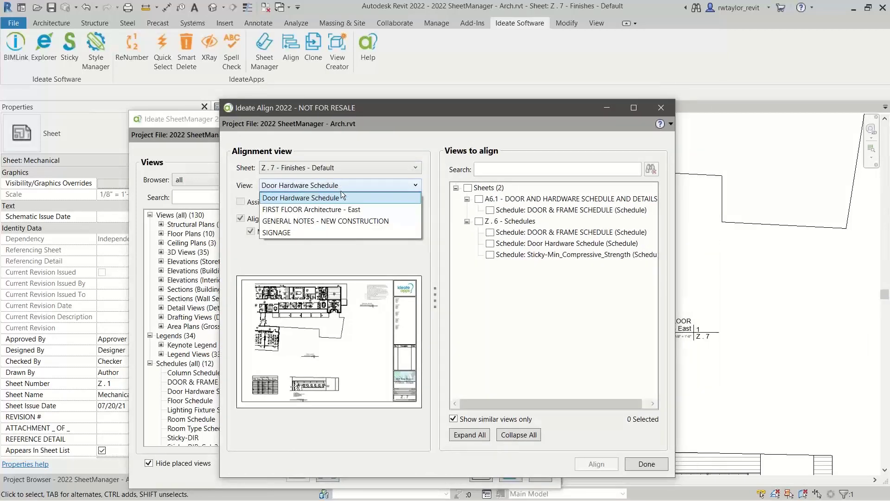
click(340, 211)
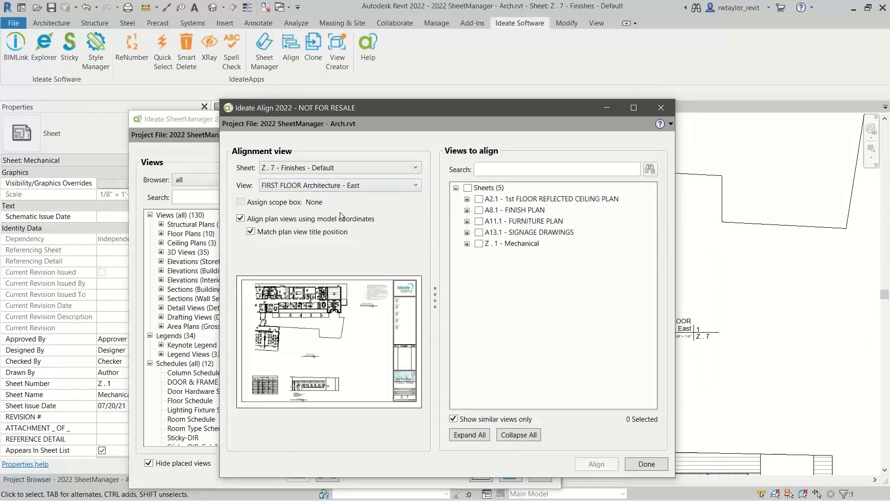
click(467, 244)
click(479, 243)
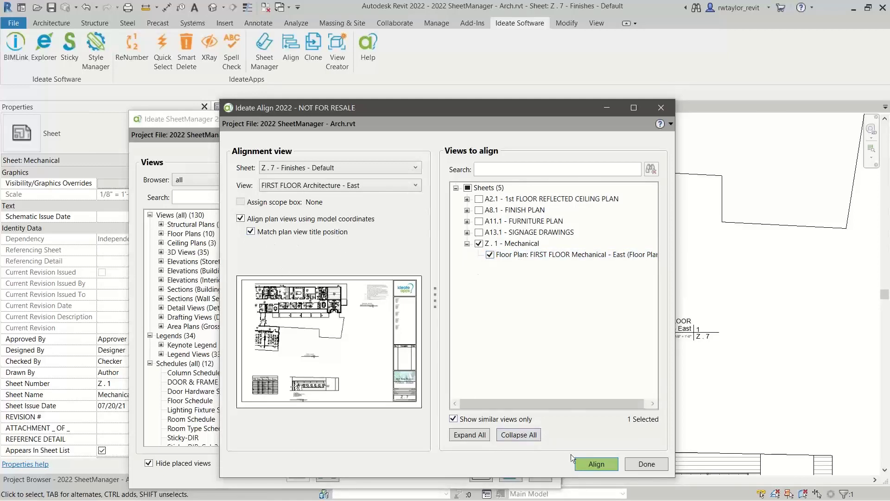
click(593, 464)
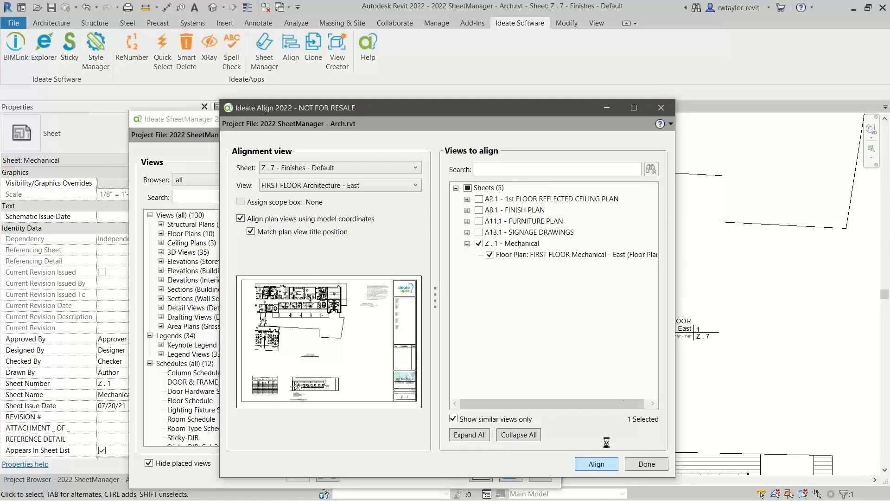
click(646, 464)
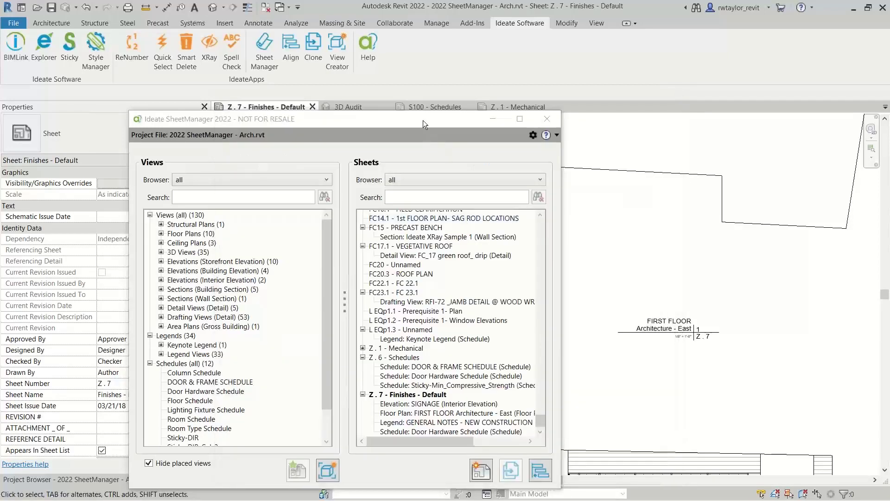
Compare the plan and view title positions on sheets Z . 7 and Z . 1, and close Ideate SheetManager.
drag(423, 120, 411, 299)
click(600, 239)
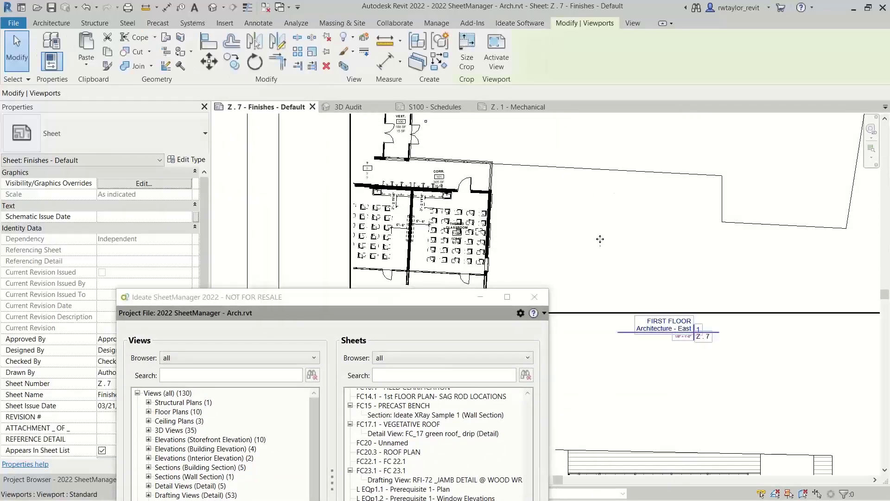
right_click(600, 239)
click(656, 424)
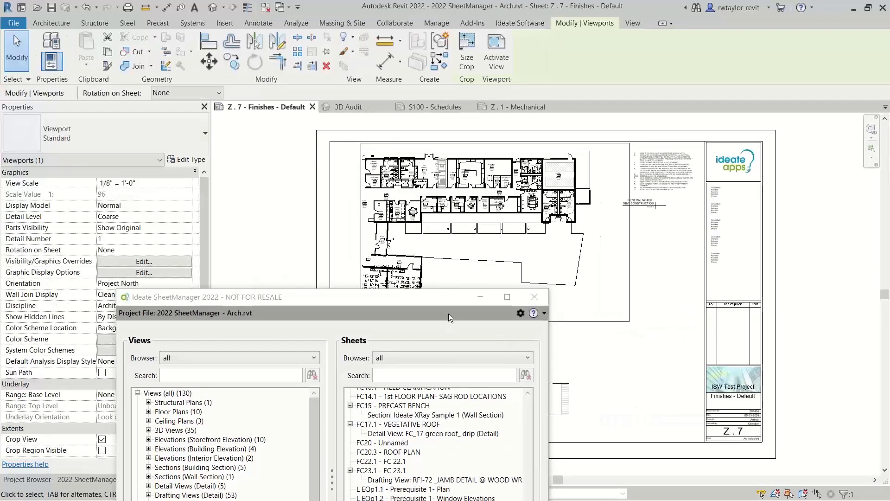
drag(441, 297, 527, 459)
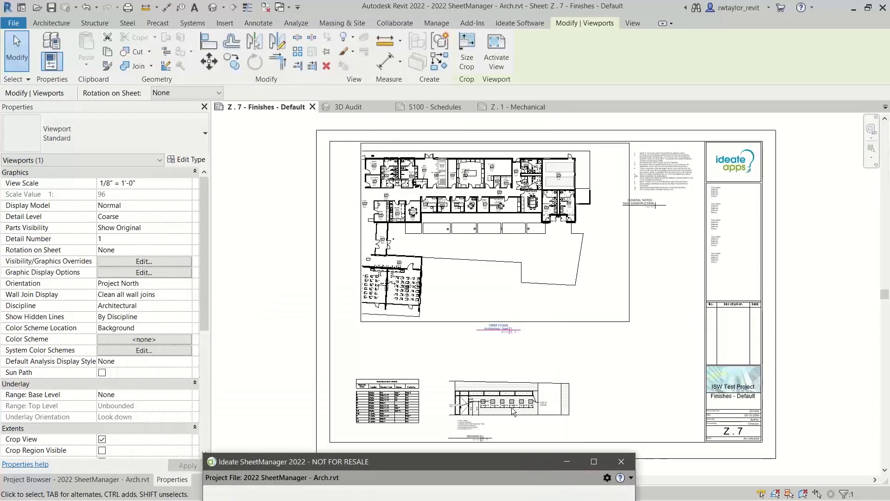
click(524, 107)
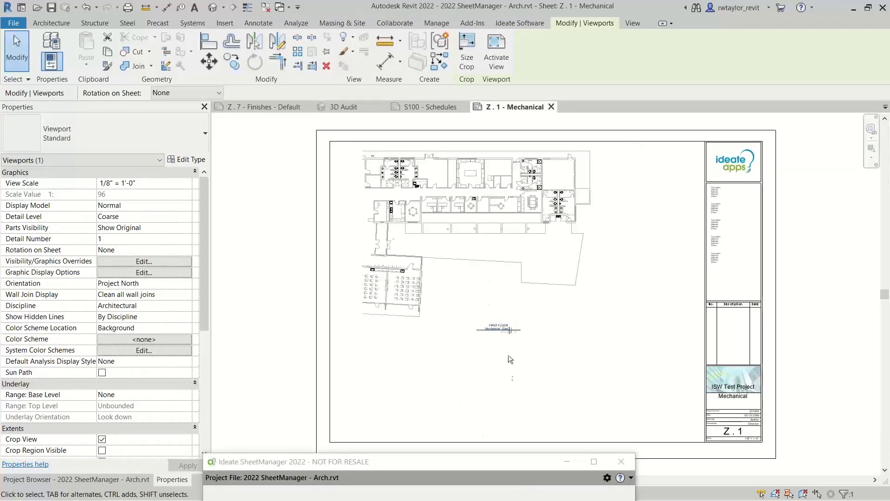
scroll(508, 355, up, 2)
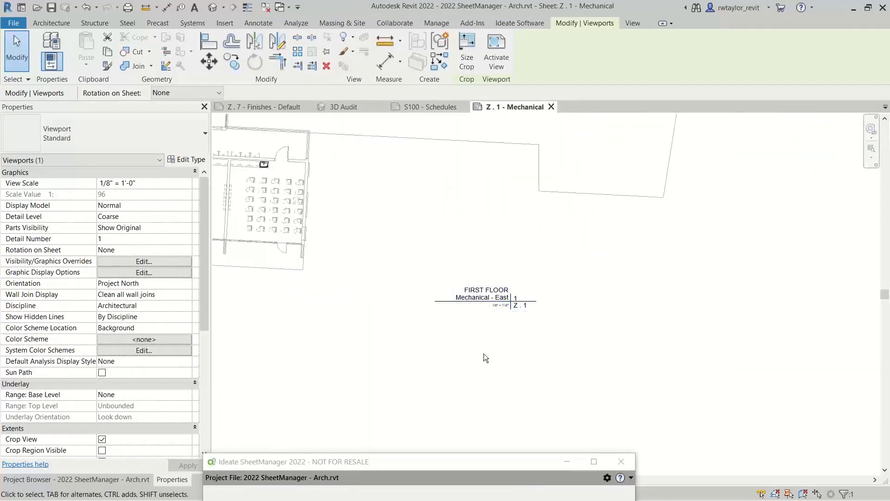
scroll(485, 352, down, 4)
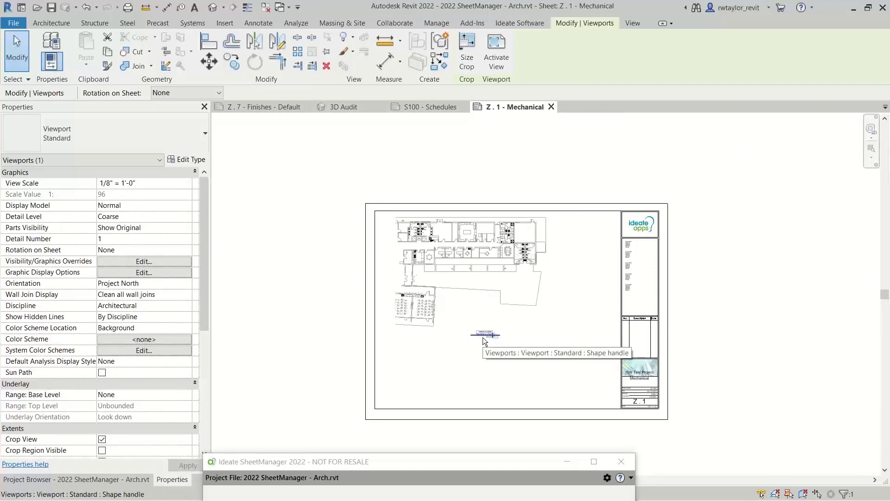
drag(410, 462, 461, 131)
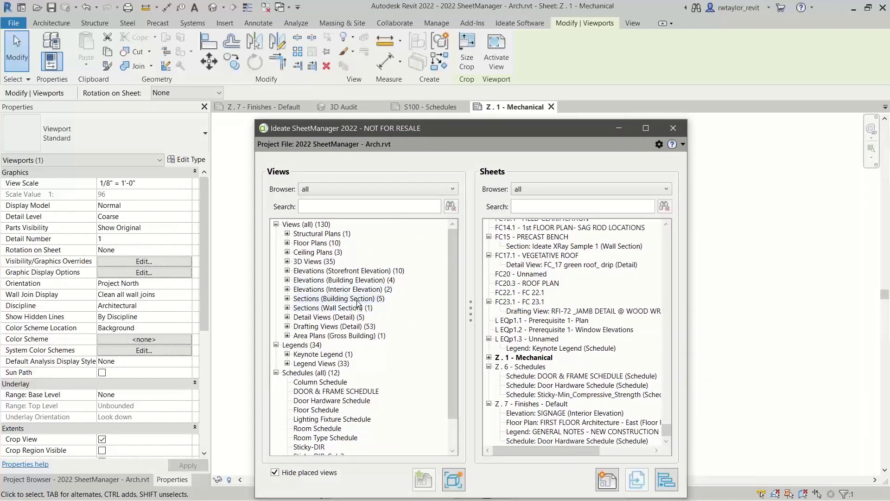
click(673, 128)
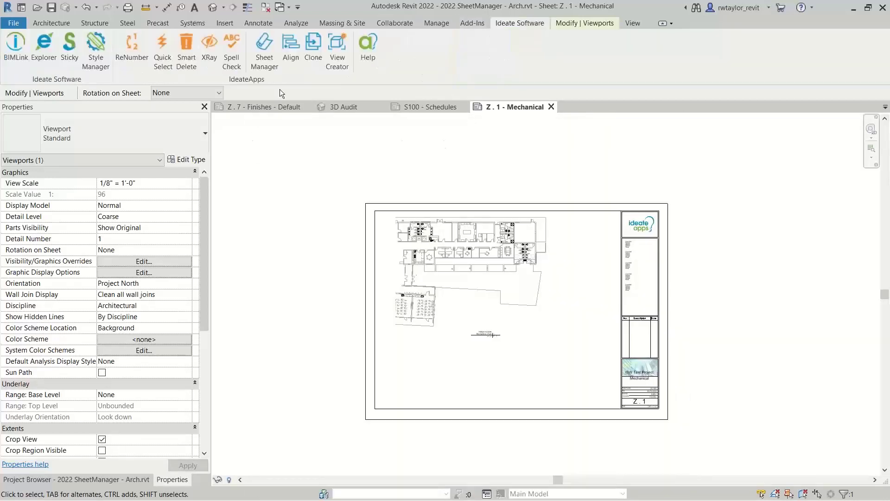
Set Ideate ViewCreator to duplicate the Gross Building: FIRST FLOOR area plan with the Duplicate to Other Family option.
click(337, 51)
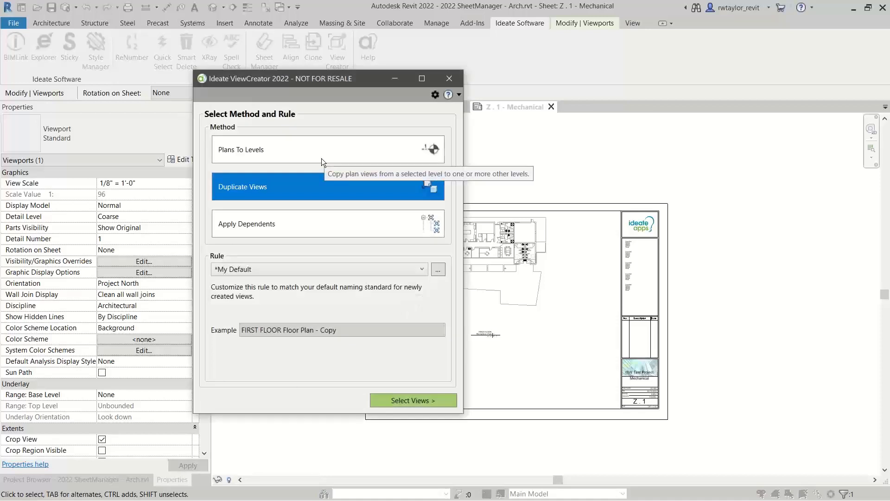
click(403, 402)
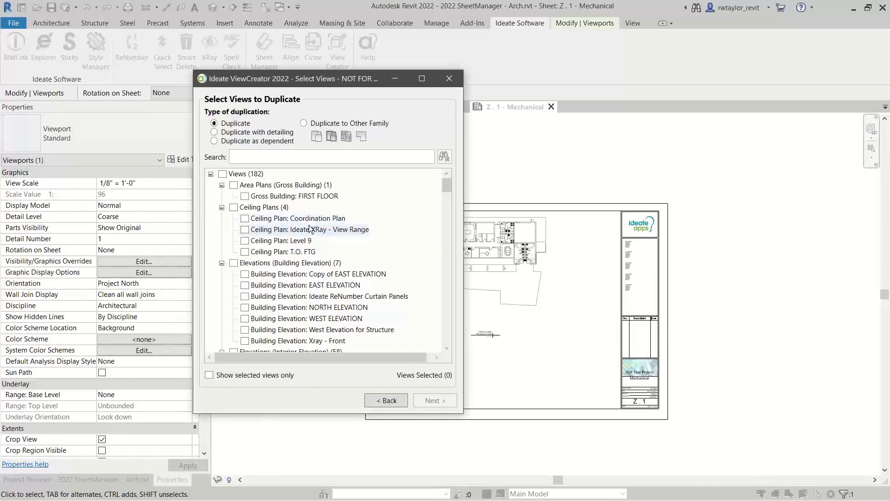
click(248, 198)
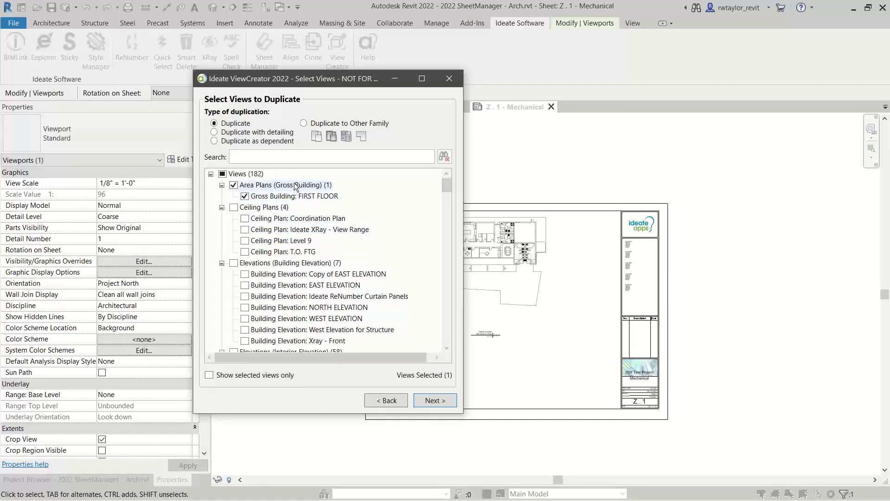
click(304, 124)
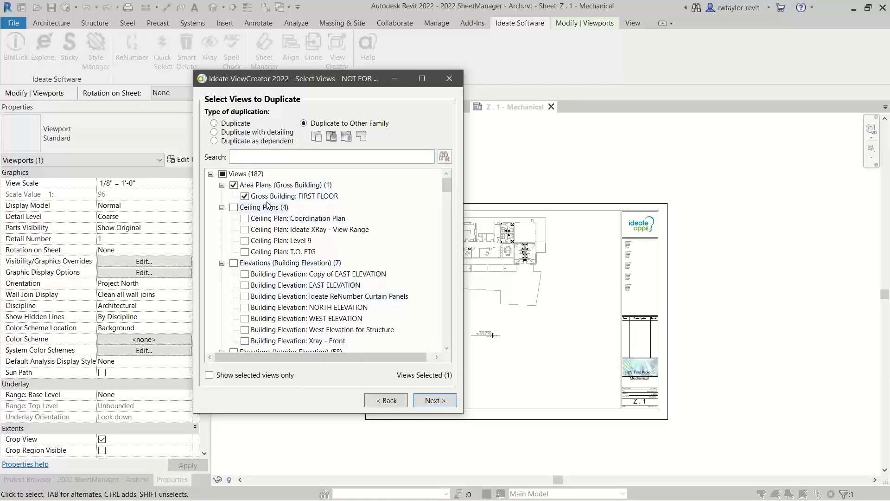
Create the FIRST FLOOR Rentable - Copy view in the Rentable area plan type without copying the area boundary lines.
click(428, 400)
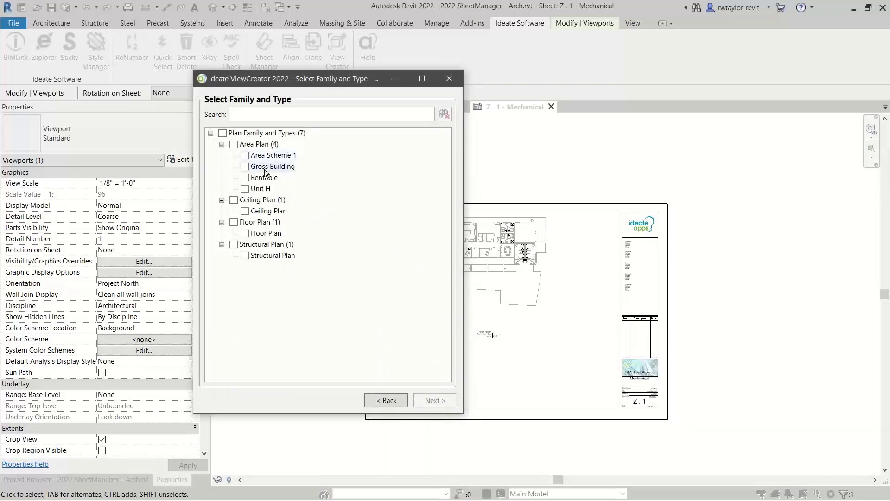
click(245, 178)
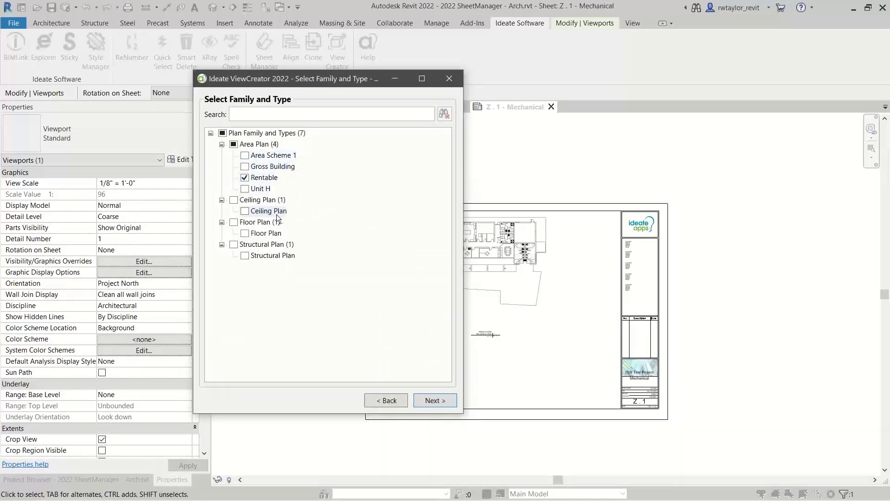
drag(288, 79, 344, 93)
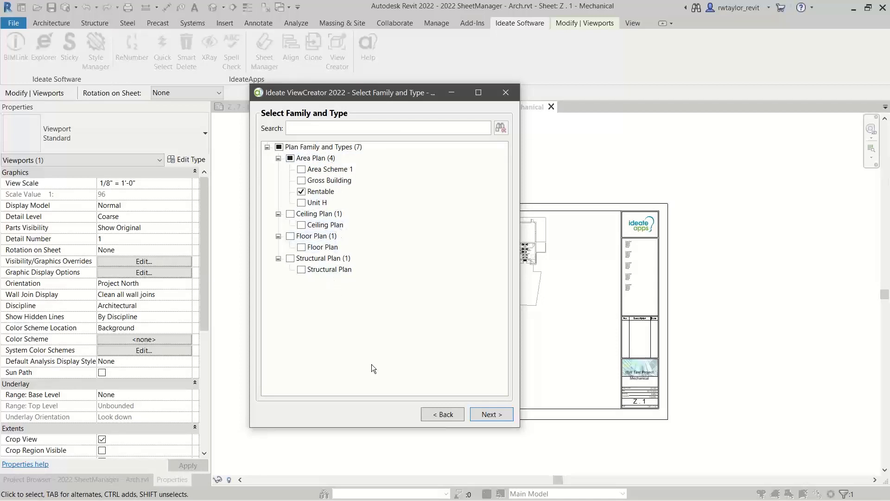
click(489, 417)
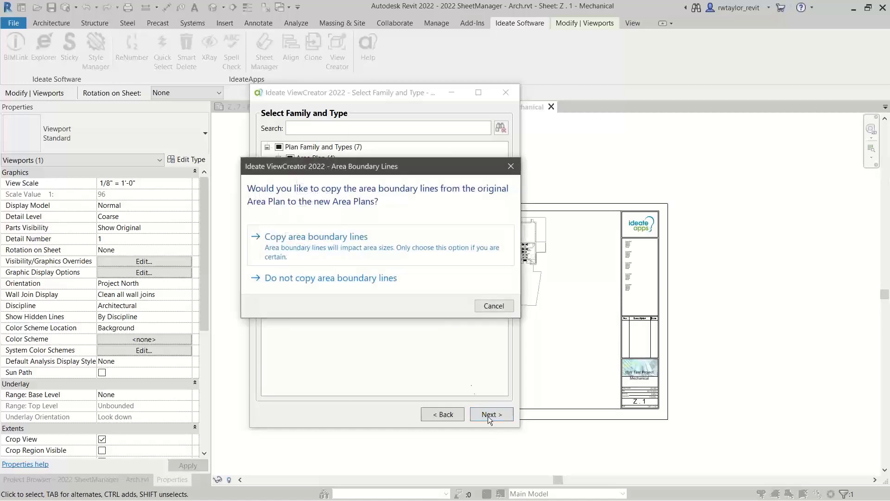
click(351, 281)
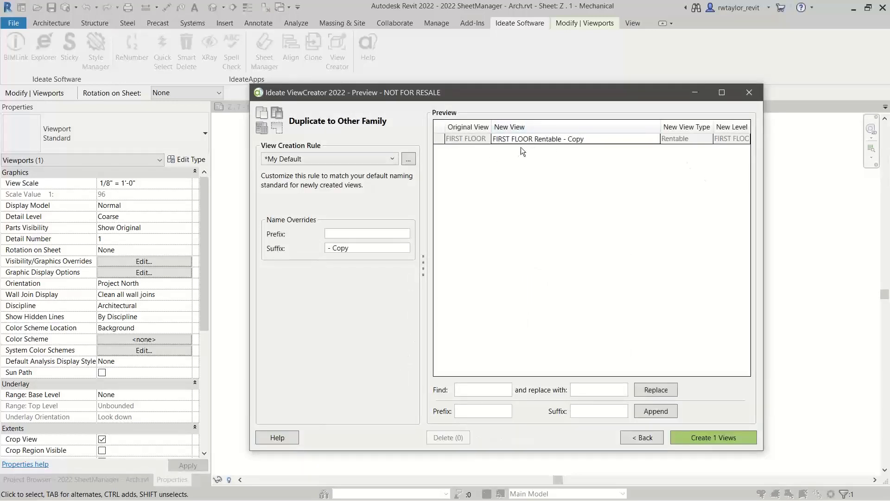
click(707, 439)
click(596, 291)
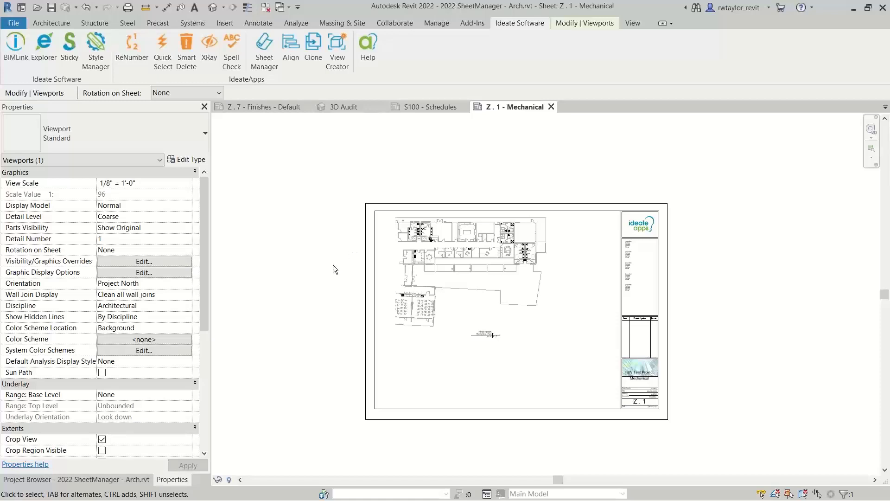
right_click(477, 162)
click(523, 346)
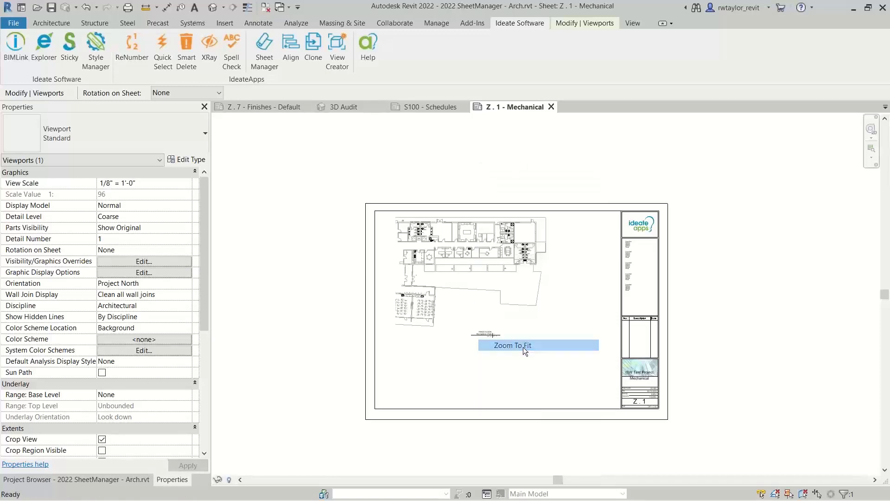